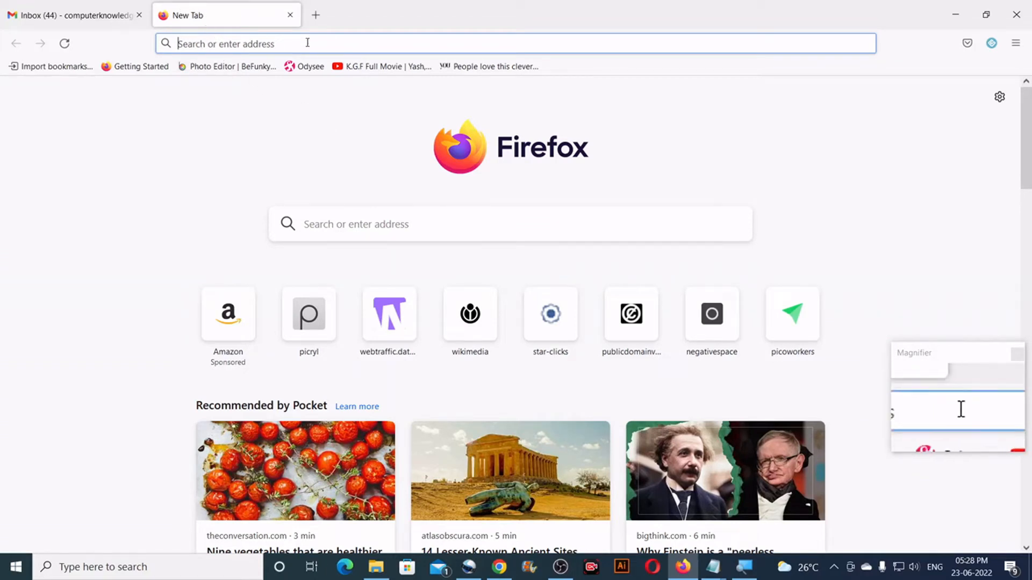
{"action": "type", "text": "https://www.superanimo.com/"}
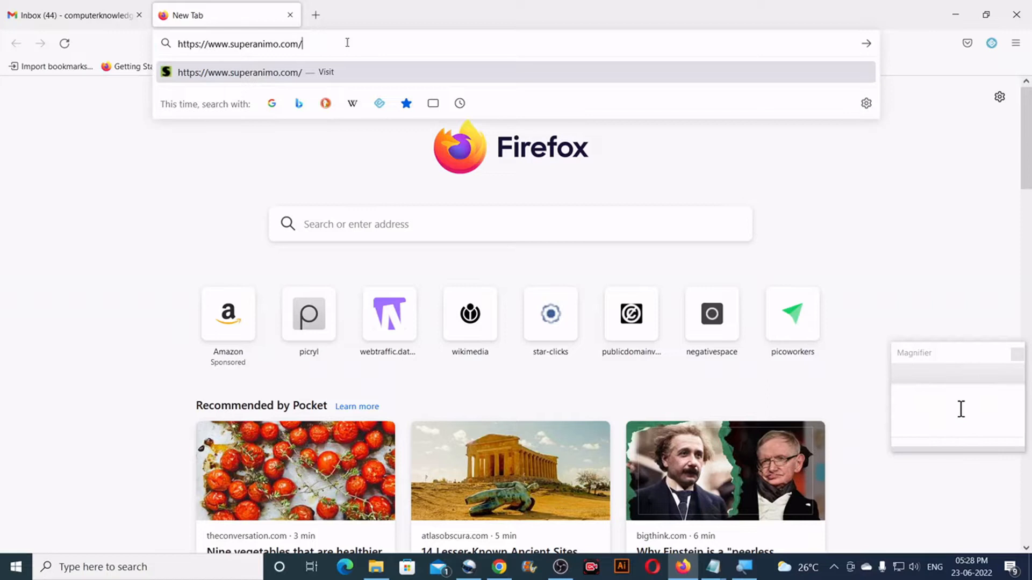
{"action": "key", "text": "Return"}
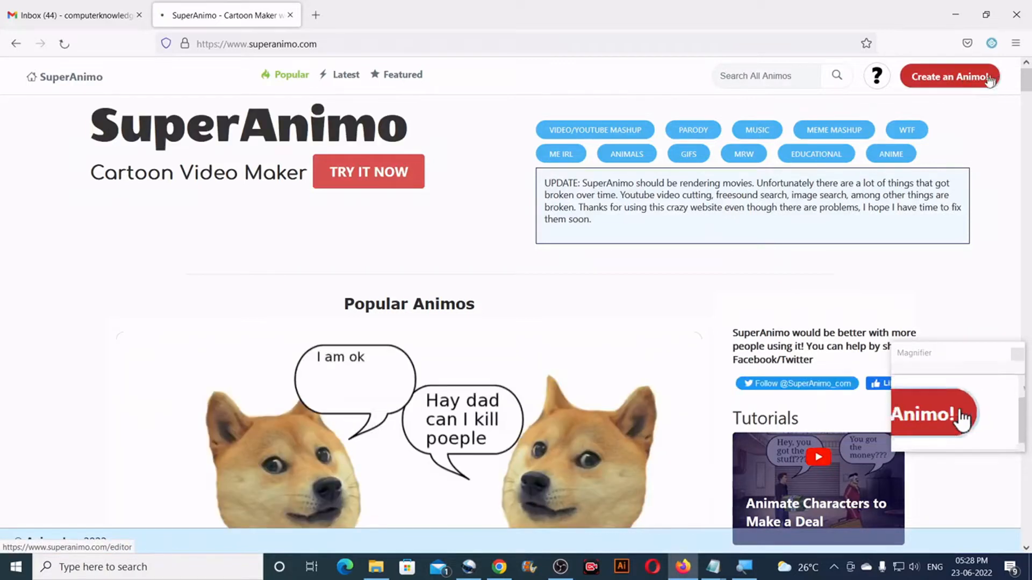
{"action": "left_click", "coordinate": [994, 77]}
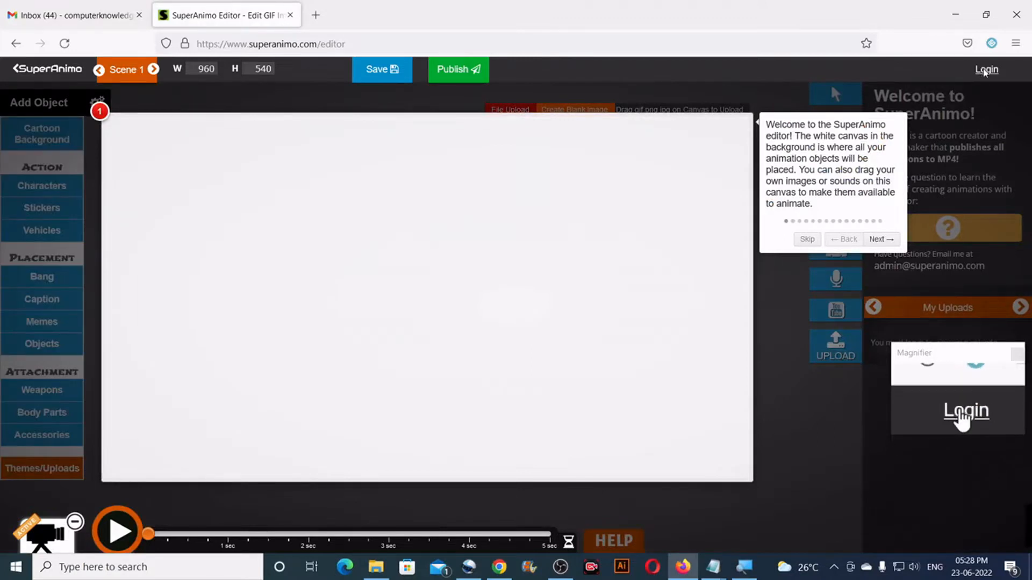
Log in to SuperAnimo with the listed Google account and complete the registration form
{"action": "left_click", "coordinate": [986, 70]}
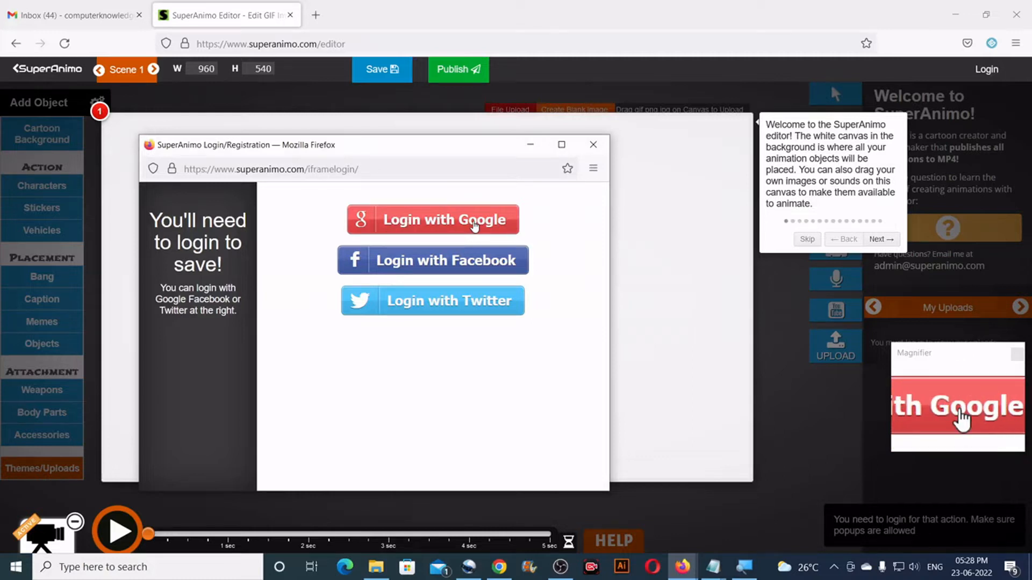
{"action": "left_click", "coordinate": [508, 221]}
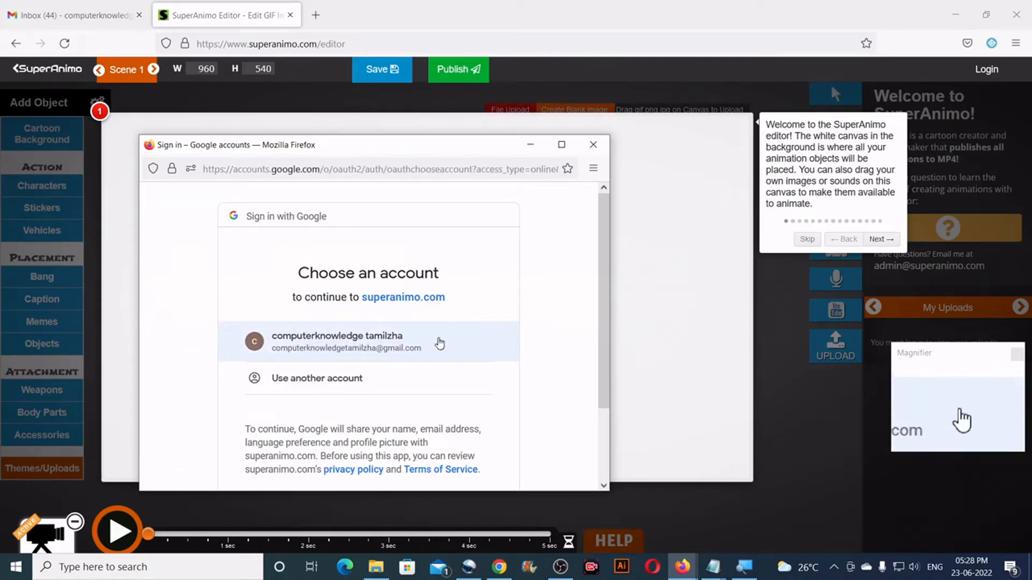
{"action": "left_click", "coordinate": [369, 342]}
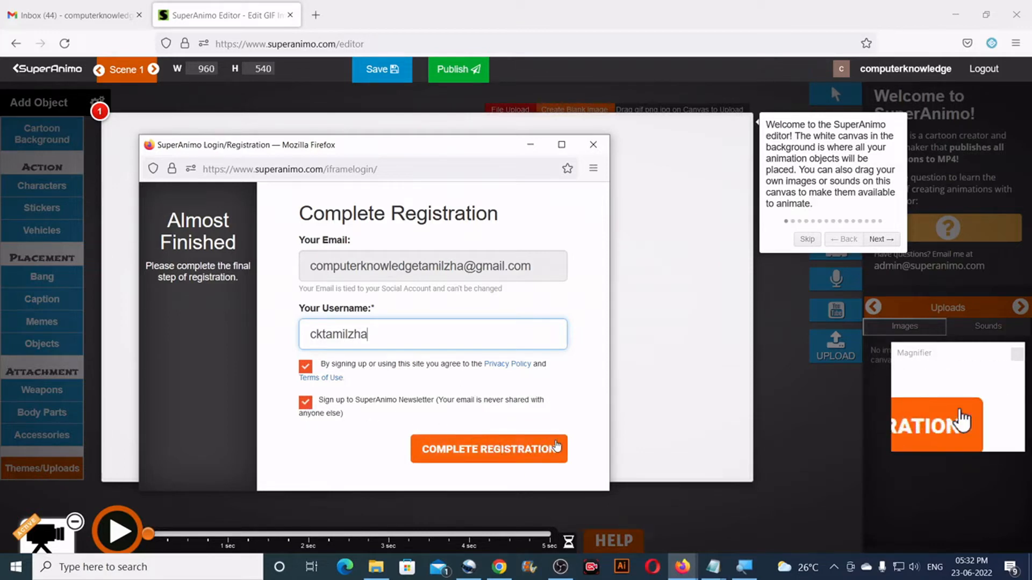
{"action": "left_click", "coordinate": [556, 448]}
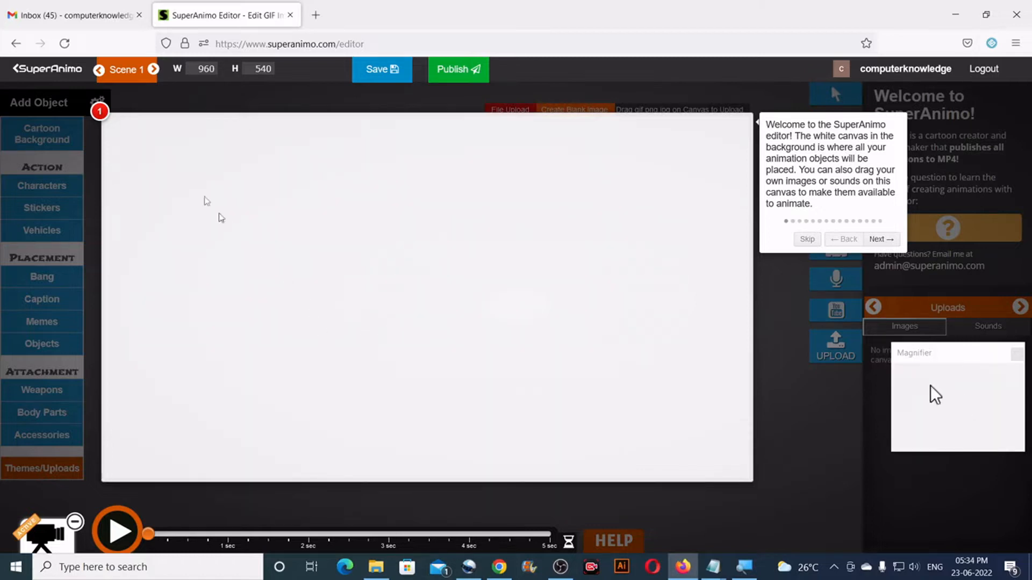
Switch to Gmail, open the SuperAnimo activation email's confirmation link in a new tab, and start a new Animo from the confirmation page
{"action": "left_click", "coordinate": [86, 15]}
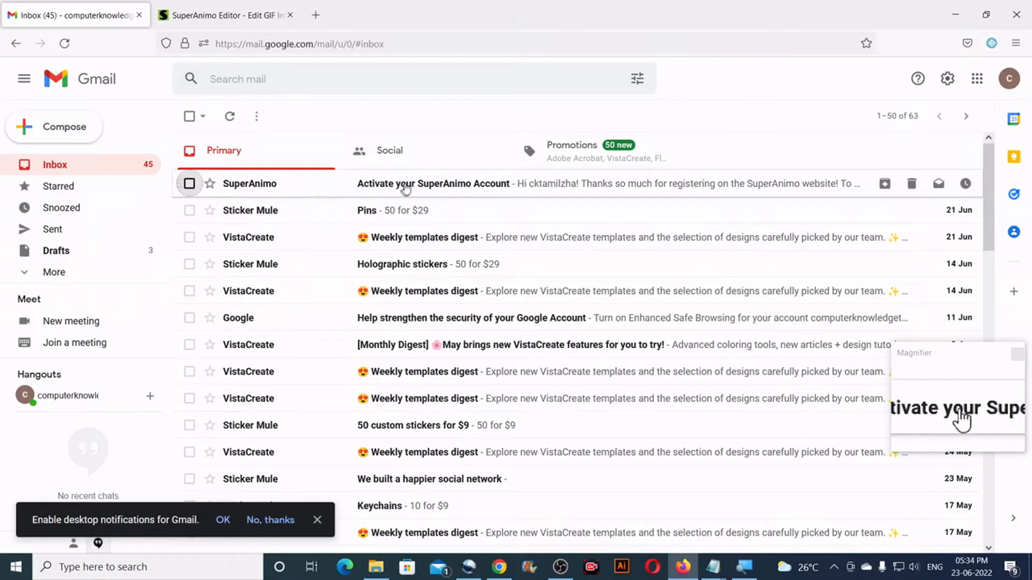
{"action": "left_click", "coordinate": [453, 190]}
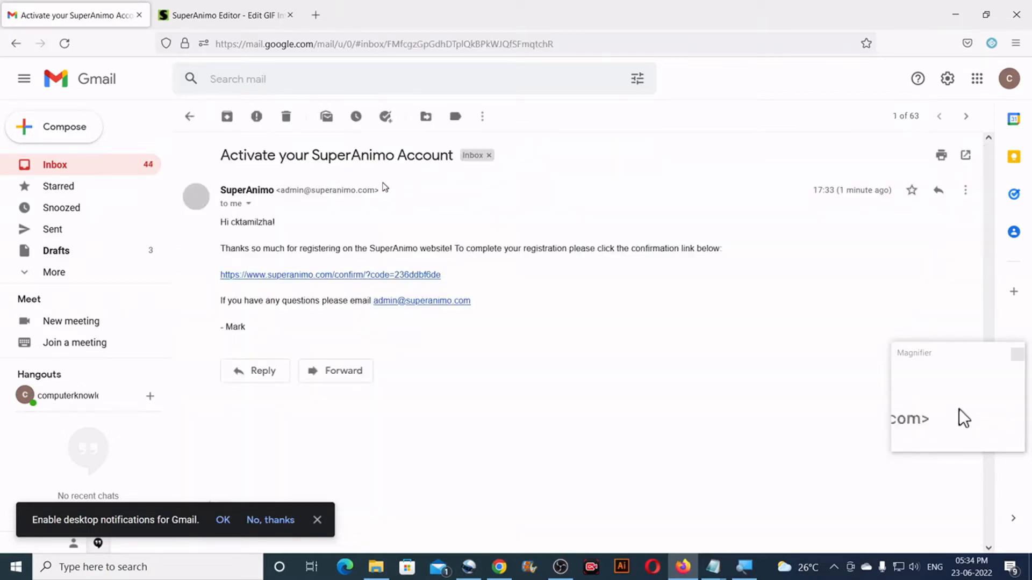
{"action": "right_click", "coordinate": [296, 280]}
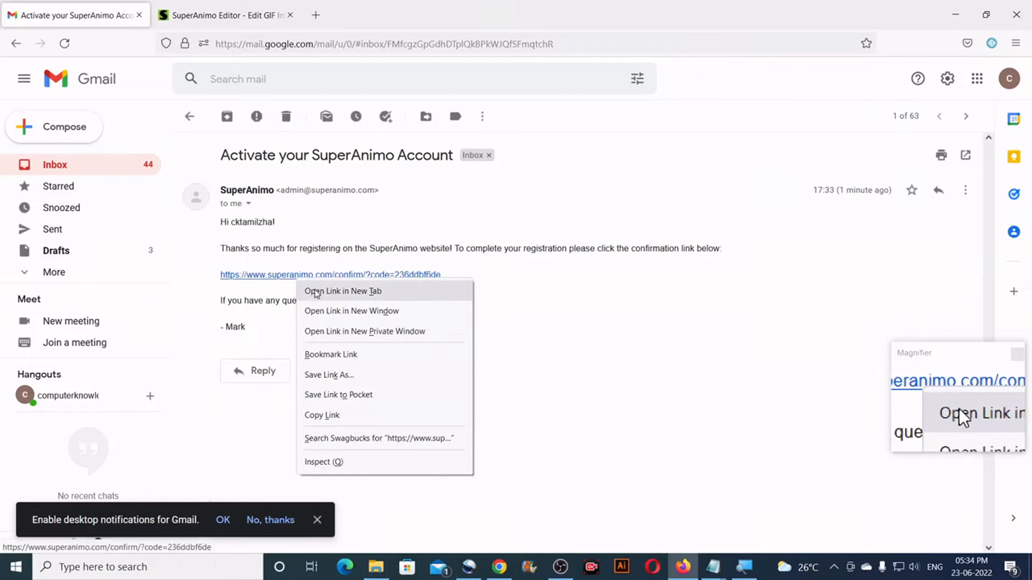
{"action": "left_click", "coordinate": [395, 292]}
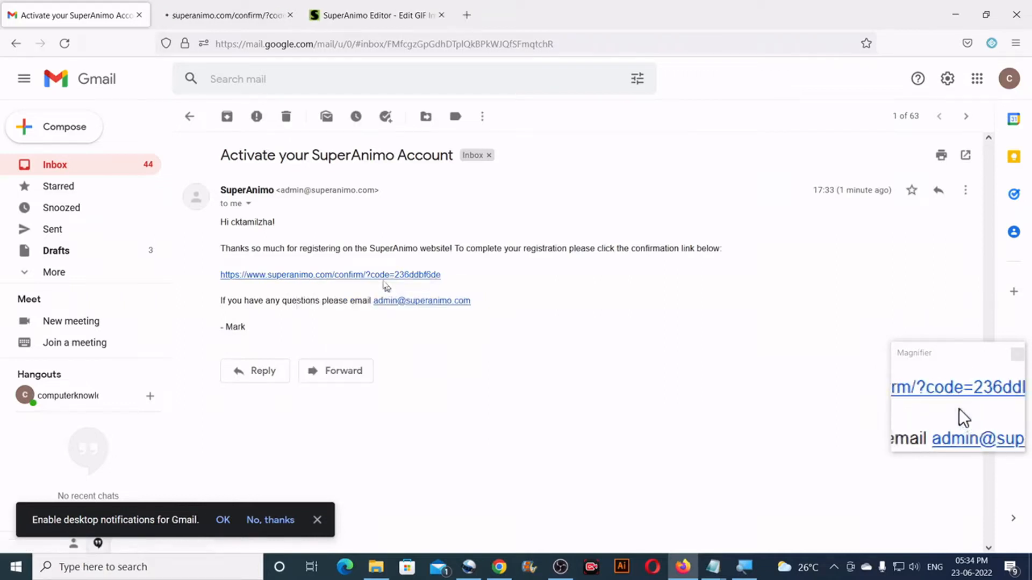
{"action": "left_click", "coordinate": [244, 16]}
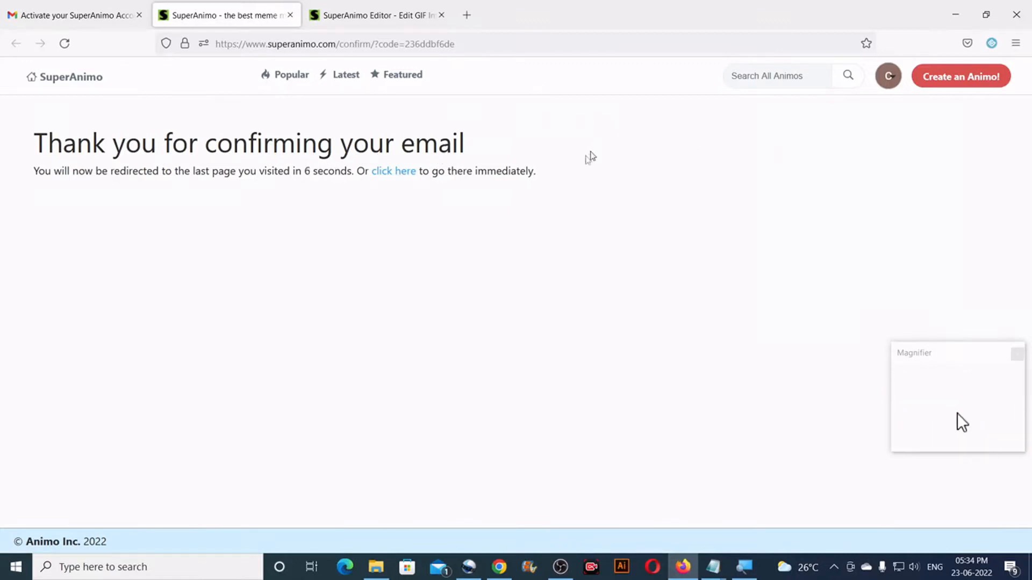
{"action": "left_click", "coordinate": [953, 81]}
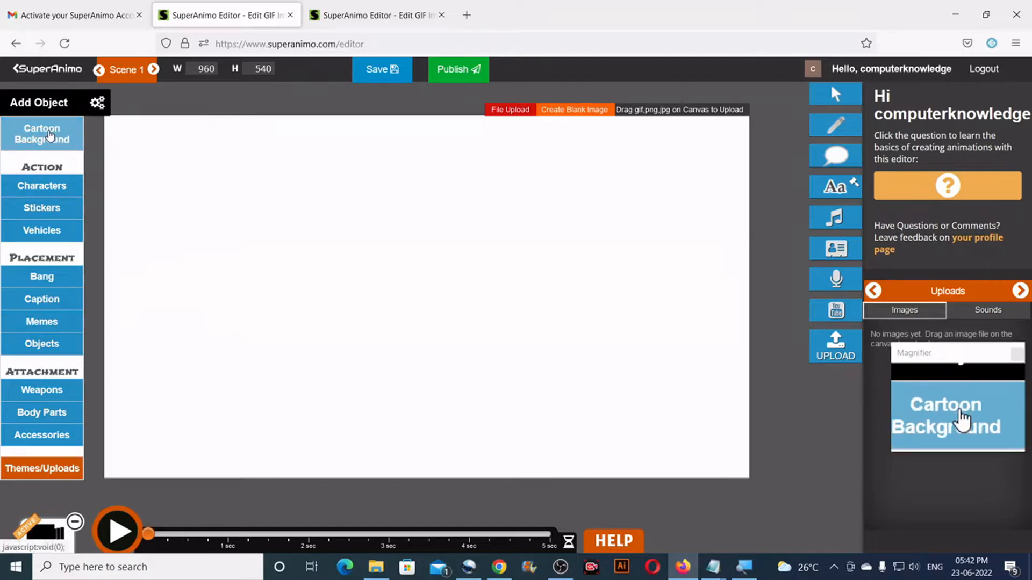
Set the scene's background to a solid bright green
{"action": "left_click", "coordinate": [50, 136]}
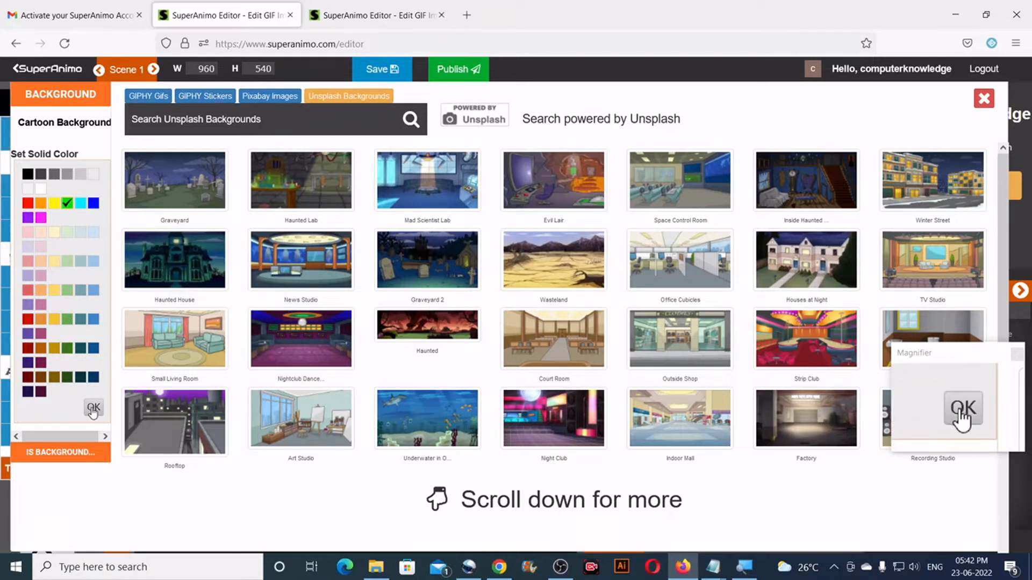
{"action": "left_click", "coordinate": [93, 409]}
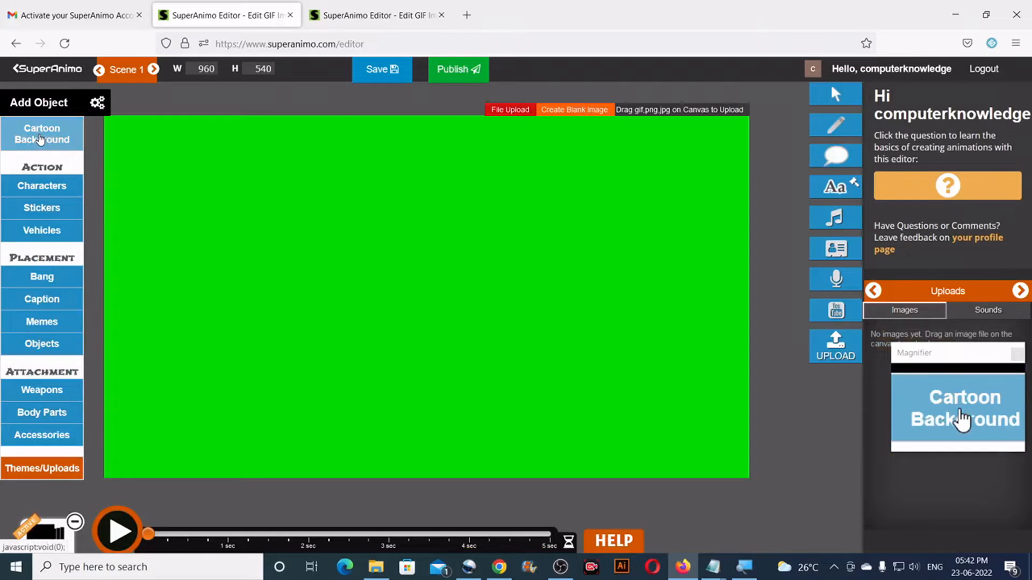
Set the scene's background to the Forest Path cartoon background
{"action": "left_click", "coordinate": [41, 139]}
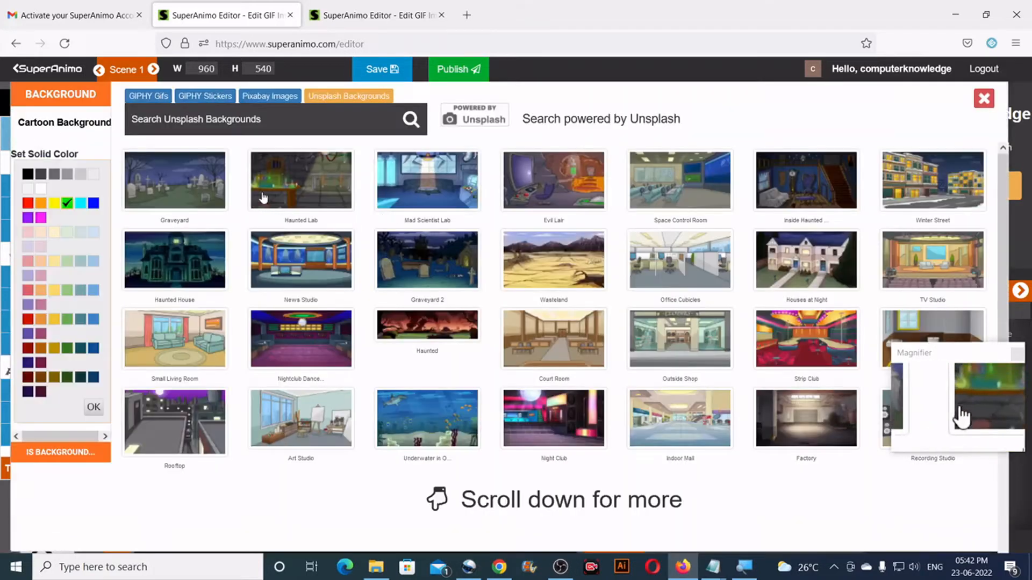
{"action": "scroll", "coordinate": [738, 235], "scroll_direction": "down", "scroll_amount": 6}
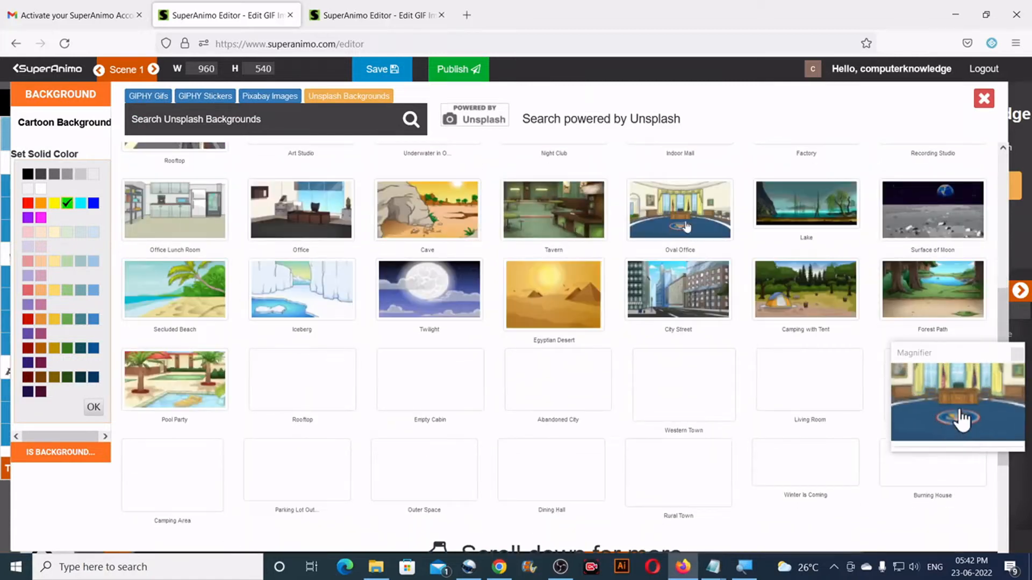
{"action": "scroll", "coordinate": [928, 231], "scroll_direction": "down", "scroll_amount": 1}
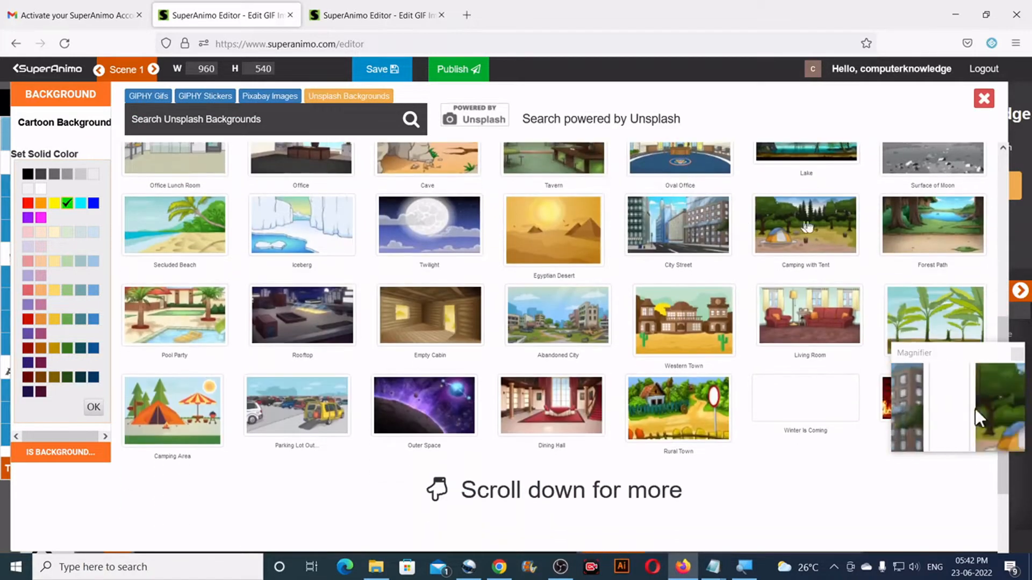
{"action": "left_click", "coordinate": [928, 230]}
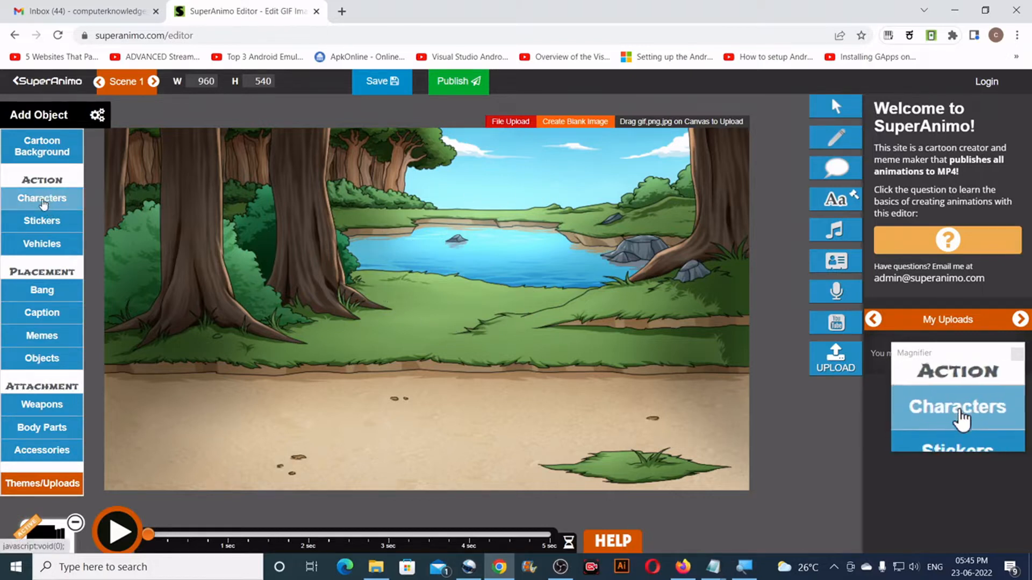
Look through the ready-made action characters in the character library and close it
{"action": "left_click", "coordinate": [43, 202]}
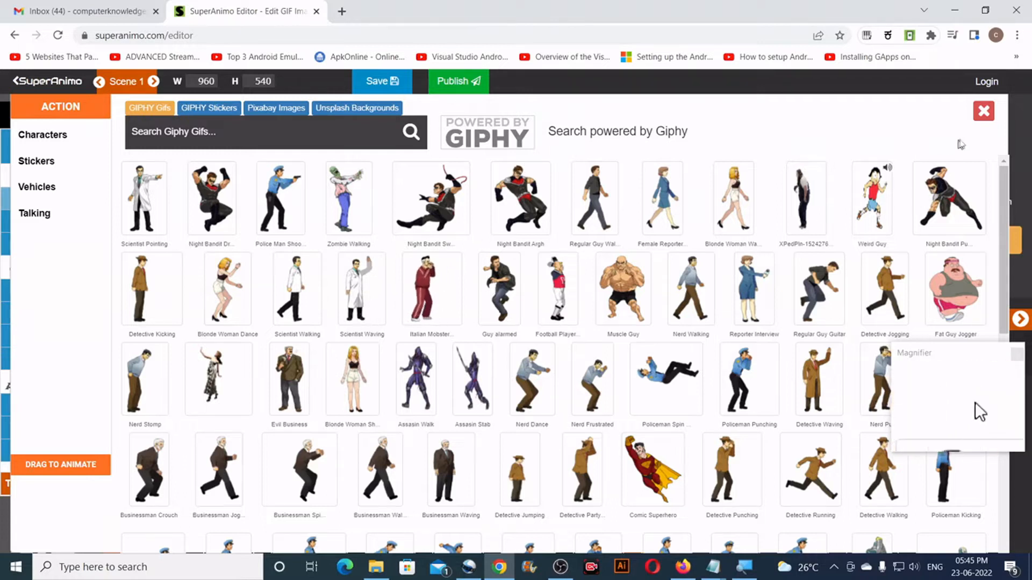
{"action": "left_click", "coordinate": [984, 111]}
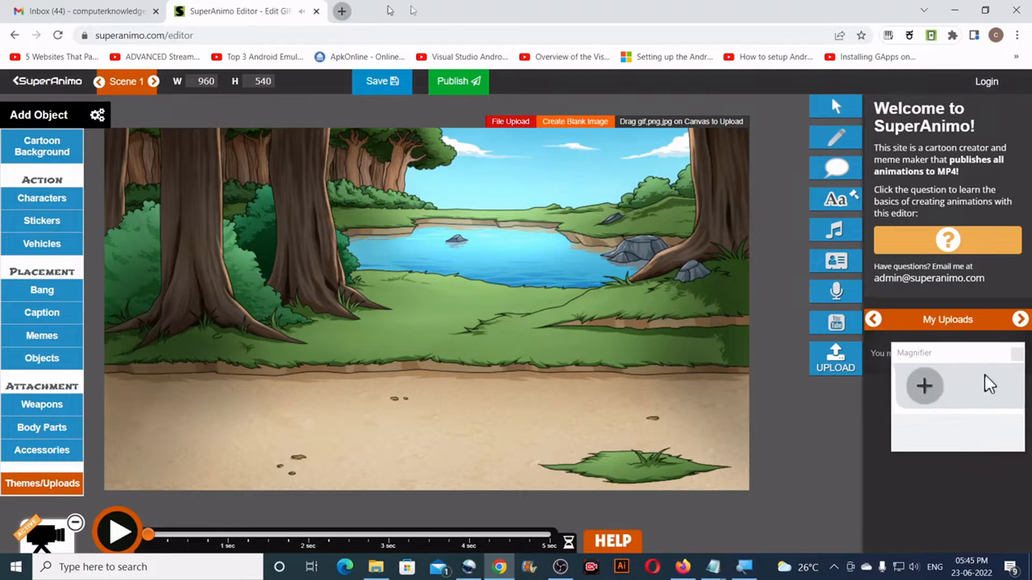
{"action": "left_click", "coordinate": [342, 11]}
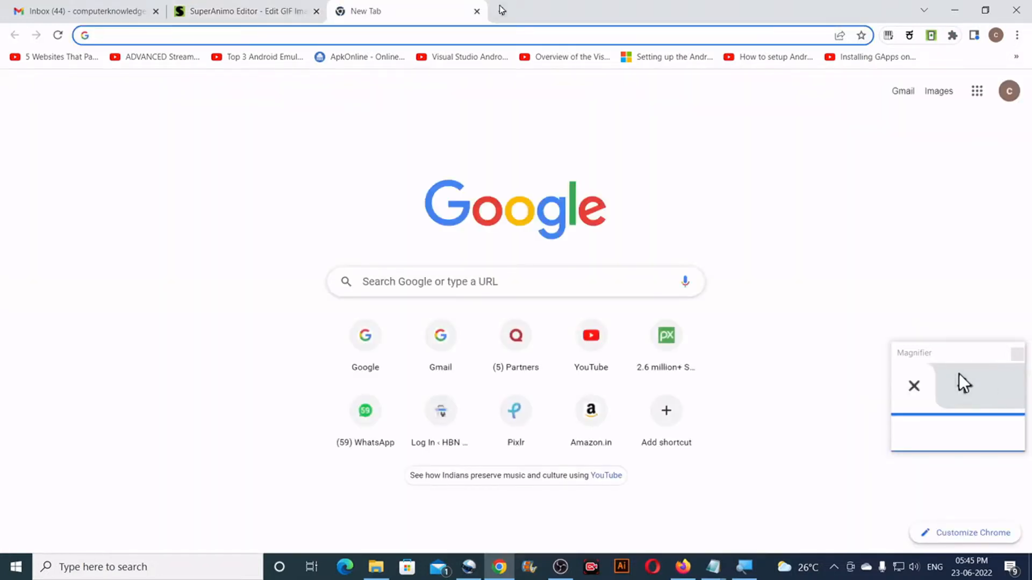
{"action": "type", "text": "https://giphy.com/"}
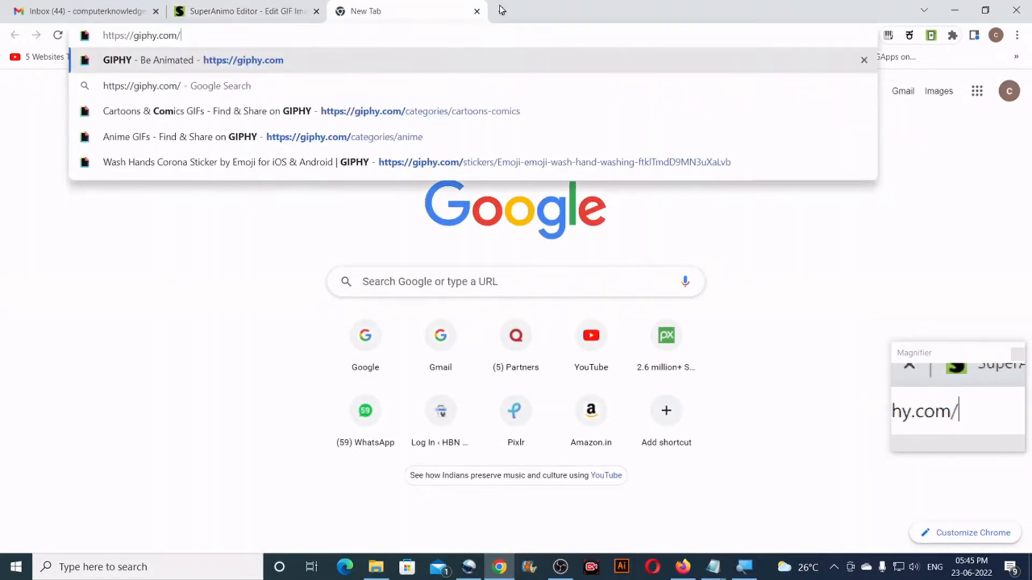
{"action": "key", "text": "Return"}
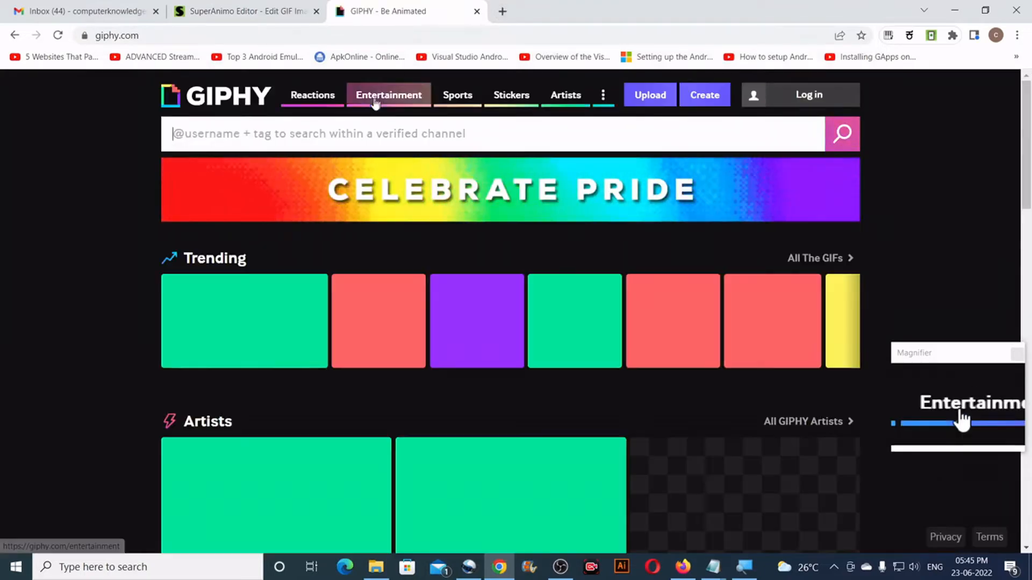
{"action": "left_click", "coordinate": [271, 134]}
{"action": "type", "text": "w"}
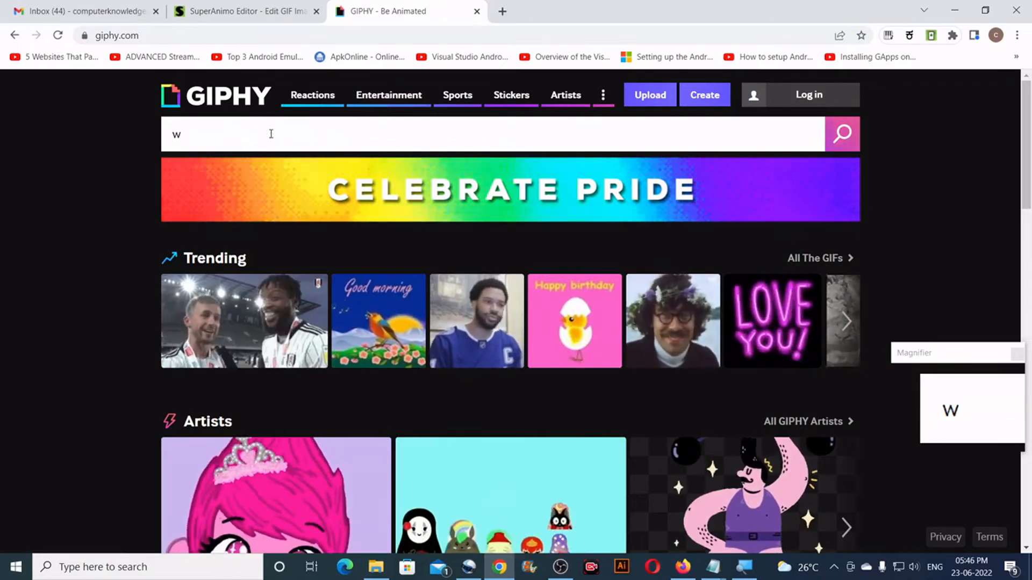
{"action": "type", "text": "alk "}
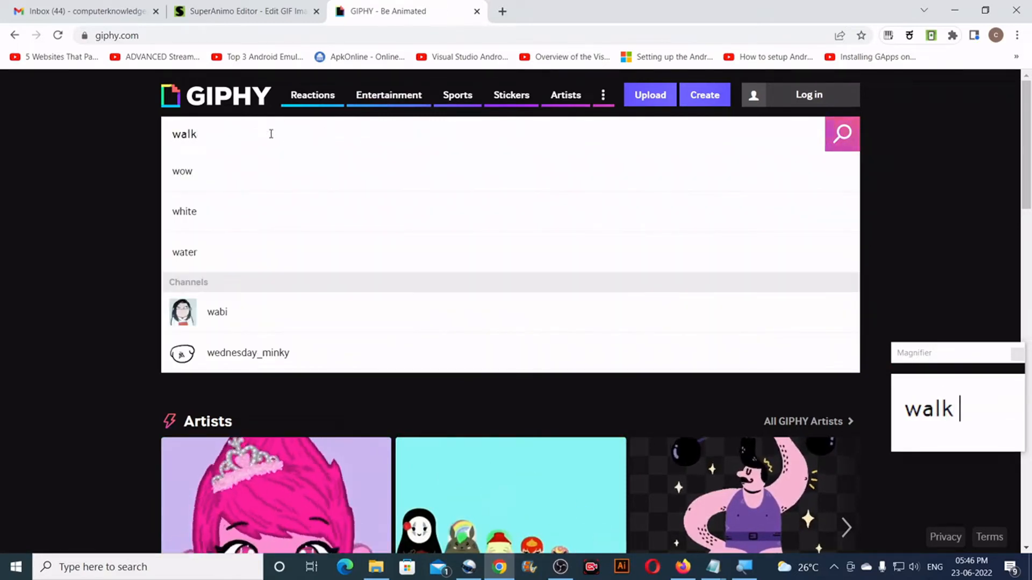
{"action": "type", "text": "cycle"}
{"action": "key", "text": "Return"}
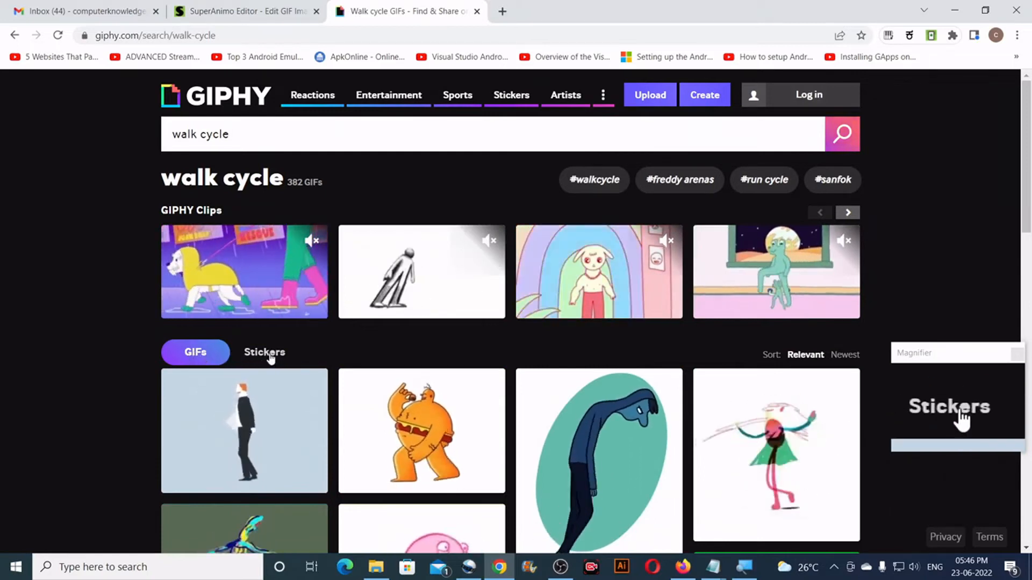
Restrict the walk cycle results to stickers and open the walking man in a white T-shirt in a new tab
{"action": "left_click", "coordinate": [269, 356]}
{"action": "scroll", "coordinate": [399, 358], "scroll_direction": "down", "scroll_amount": 4}
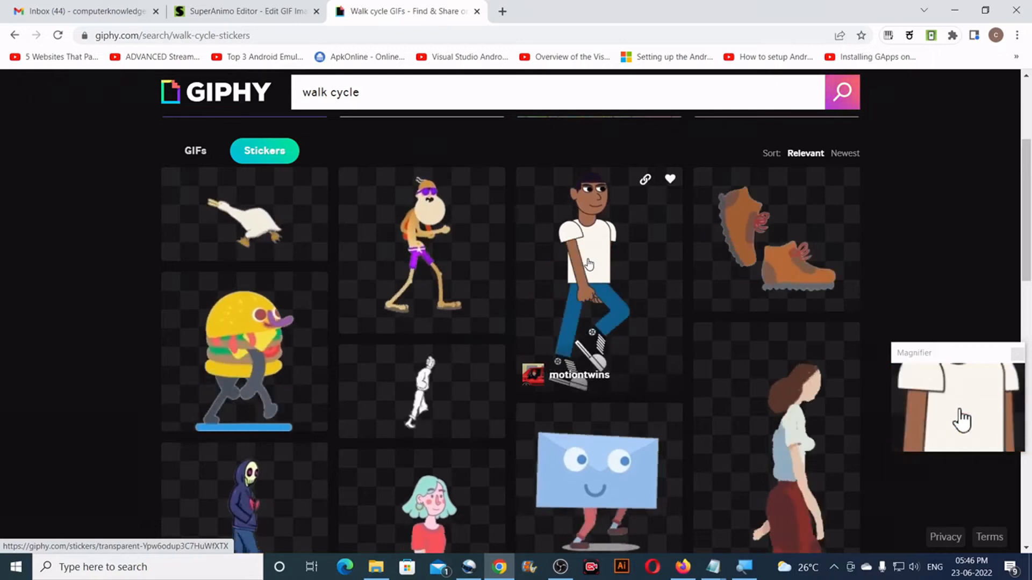
{"action": "right_click", "coordinate": [585, 262]}
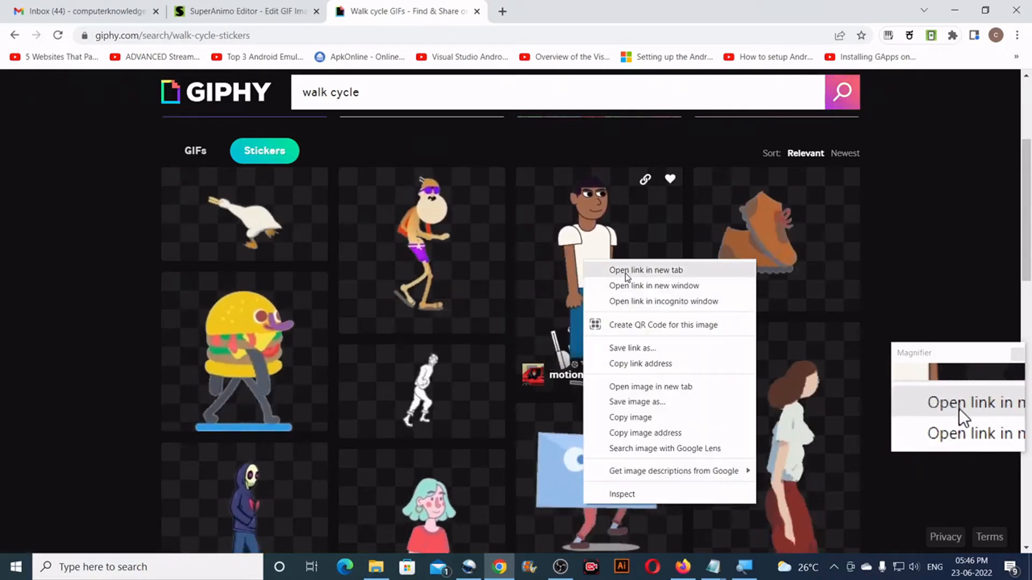
{"action": "left_click", "coordinate": [626, 275]}
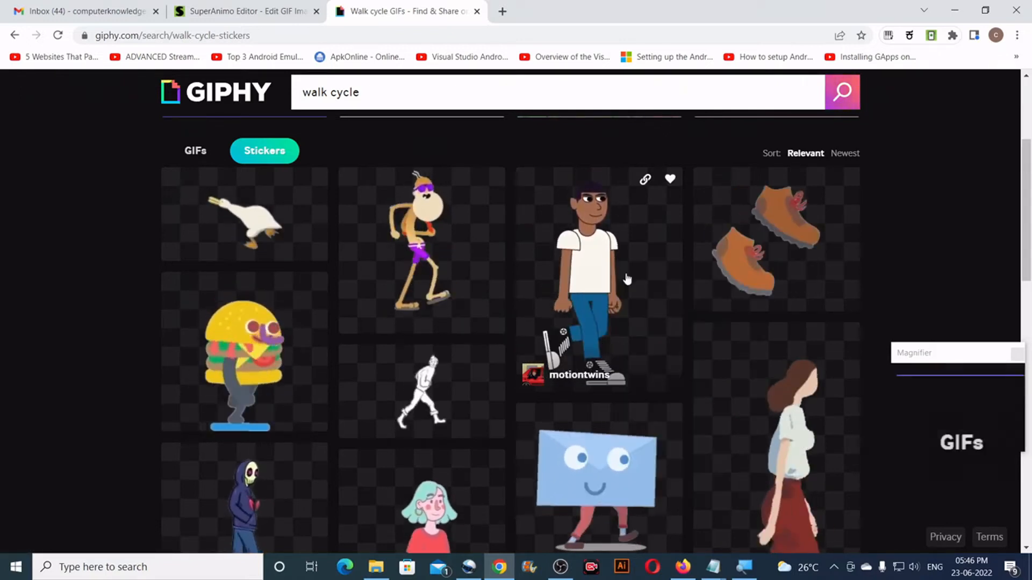
{"action": "left_click", "coordinate": [545, 7]}
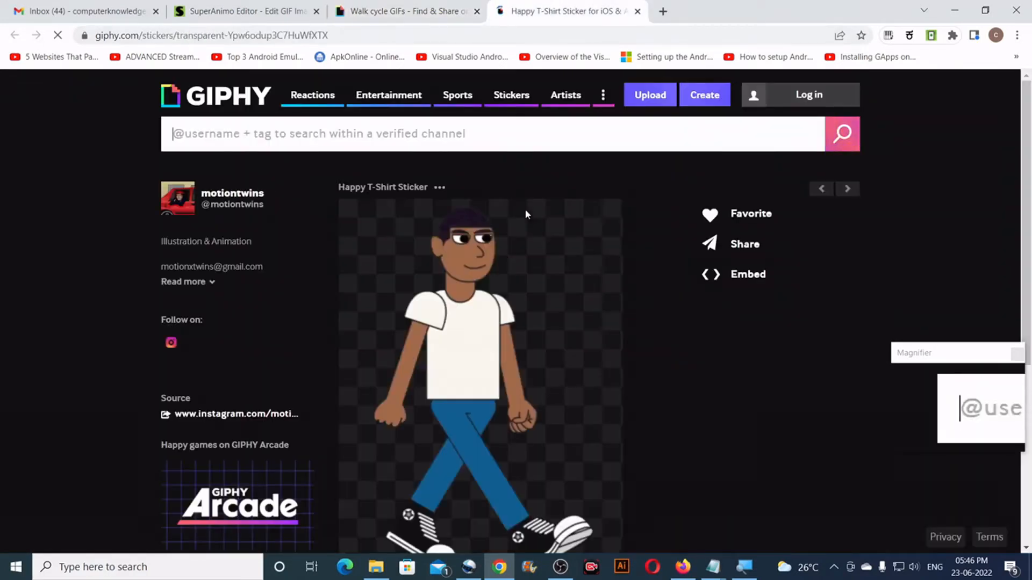
Save the walking man sticker as a GIF image named "walking" in the Superanimo folder
{"action": "scroll", "coordinate": [525, 217], "scroll_direction": "down", "scroll_amount": 1}
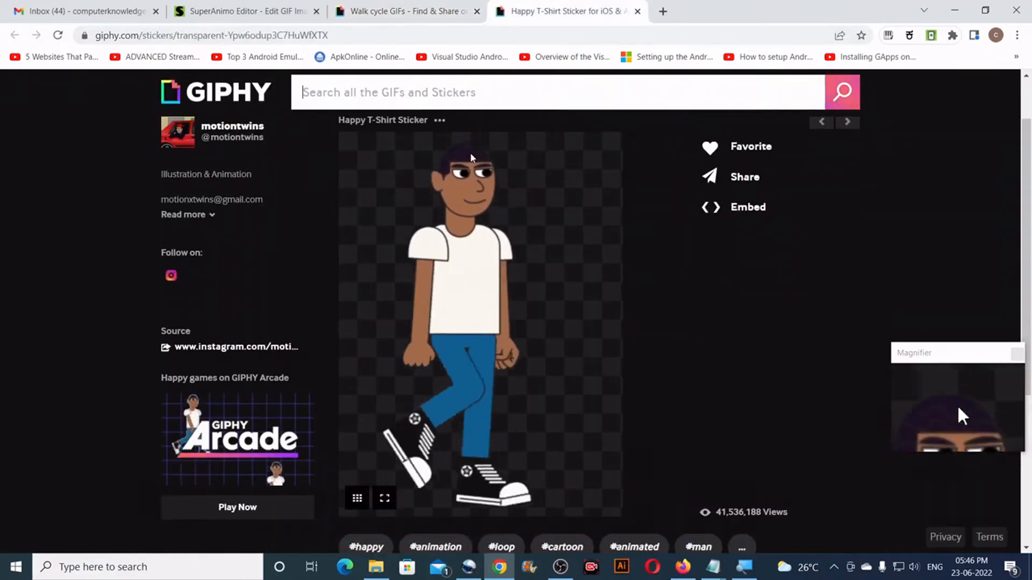
{"action": "right_click", "coordinate": [500, 221]}
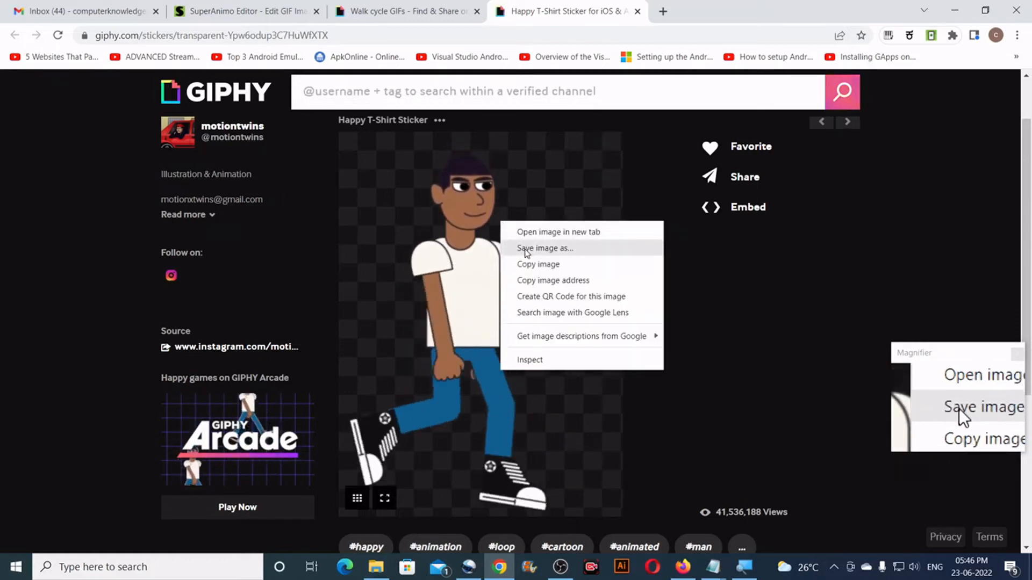
{"action": "left_click", "coordinate": [522, 250]}
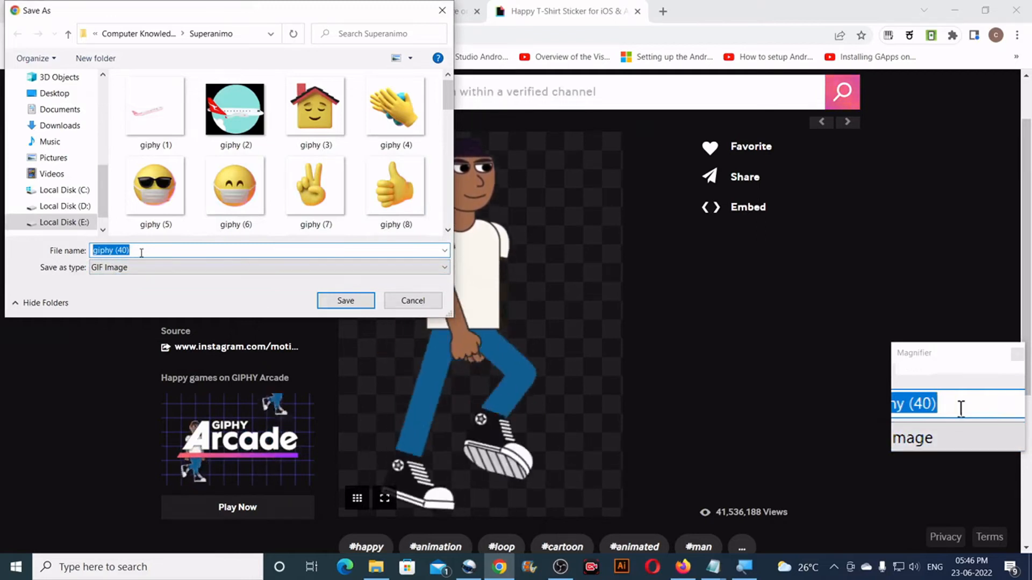
{"action": "type", "text": "walking"}
{"action": "key", "text": "Return"}
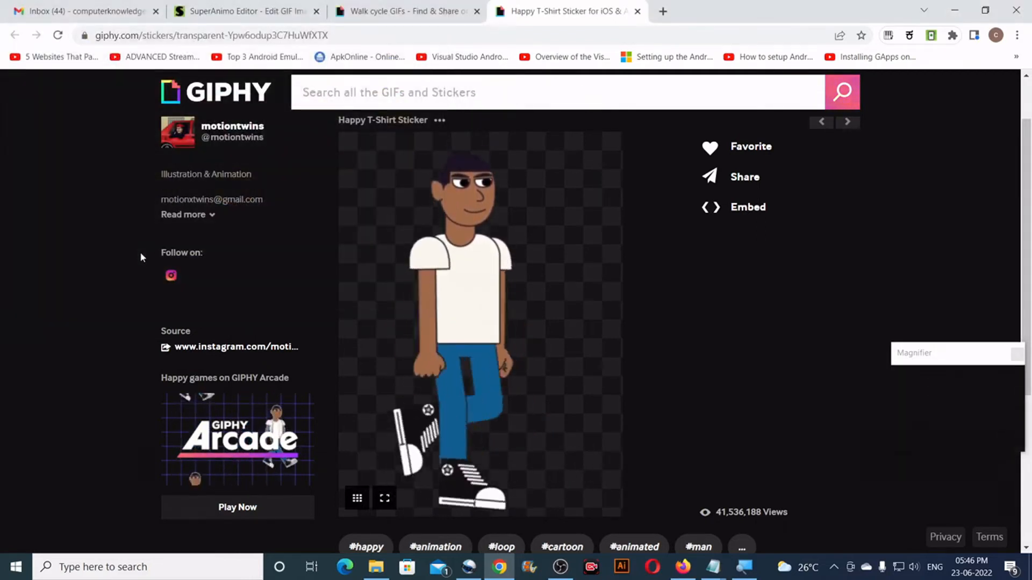
Return to the GIPHY walk cycle results and browse the other available stickers
{"action": "left_click", "coordinate": [398, 10]}
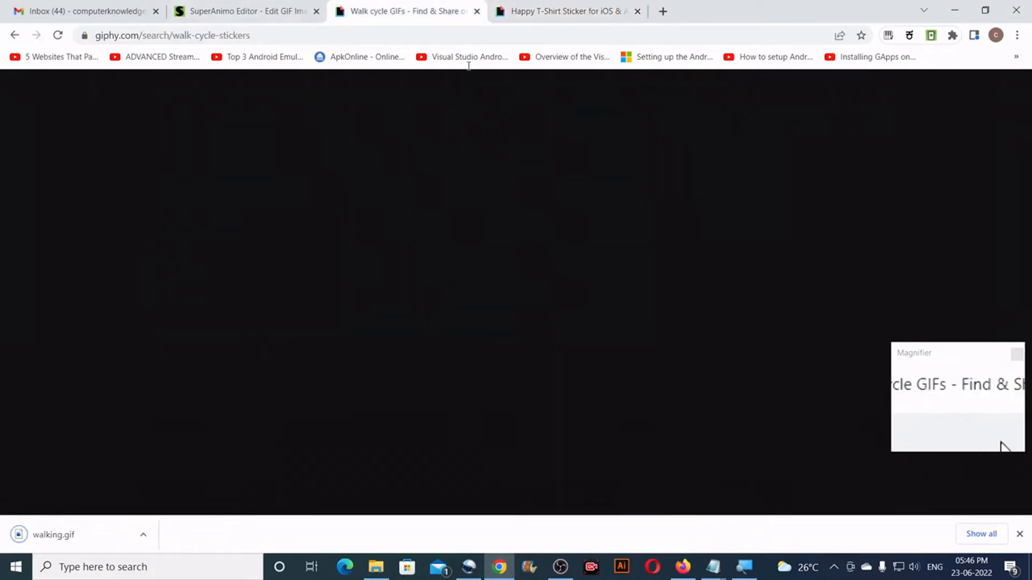
{"action": "right_click", "coordinate": [591, 266]}
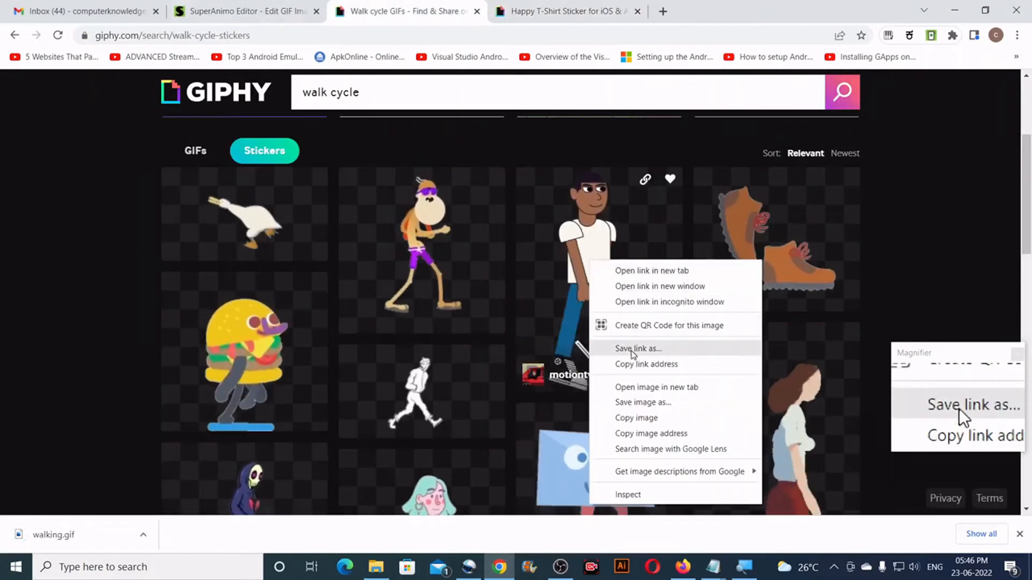
{"action": "left_click", "coordinate": [556, 157]}
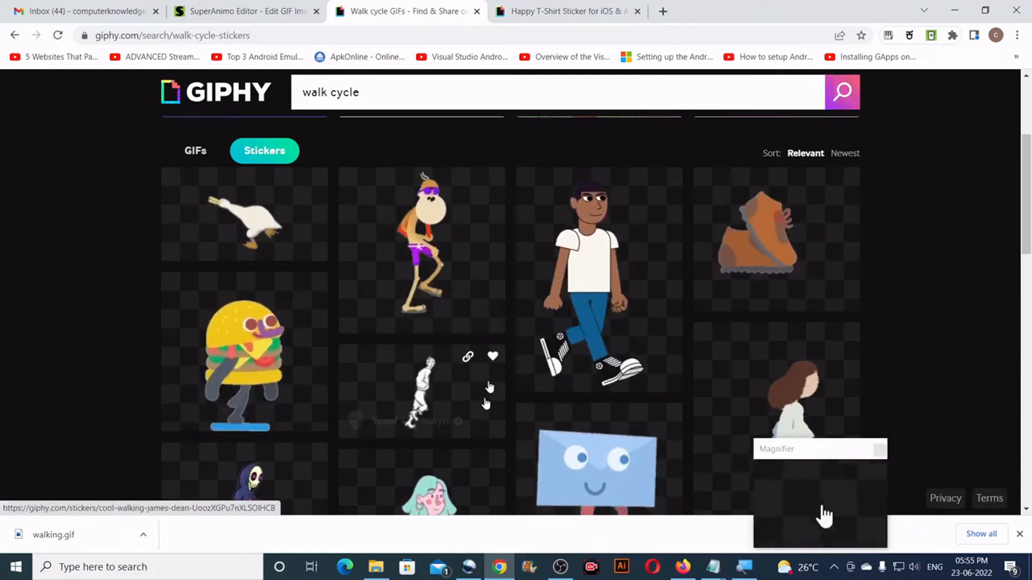
{"action": "scroll", "coordinate": [586, 313], "scroll_direction": "down", "scroll_amount": 10}
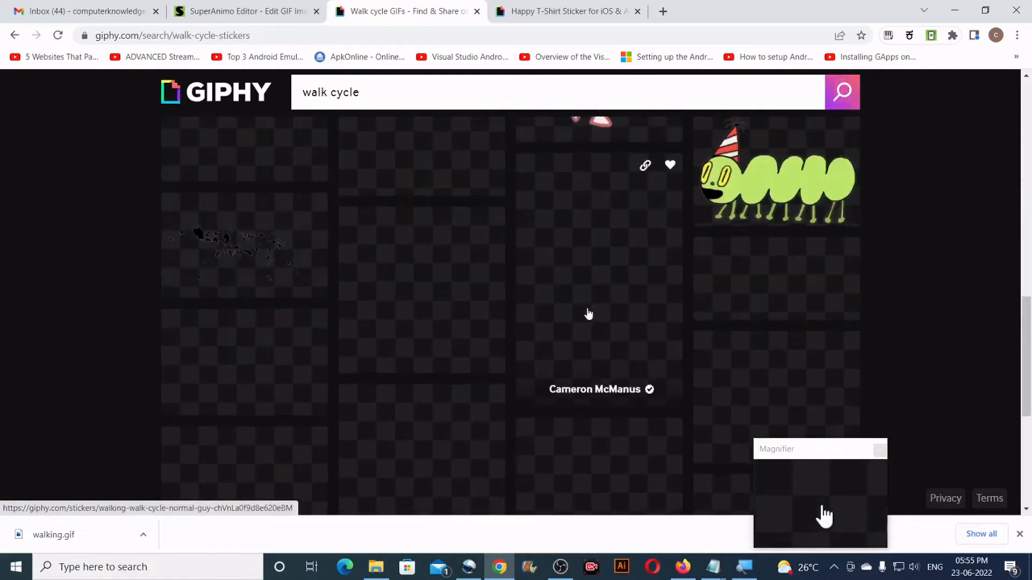
{"action": "scroll", "coordinate": [589, 313], "scroll_direction": "up", "scroll_amount": 6}
{"action": "scroll", "coordinate": [589, 314], "scroll_direction": "up", "scroll_amount": 5}
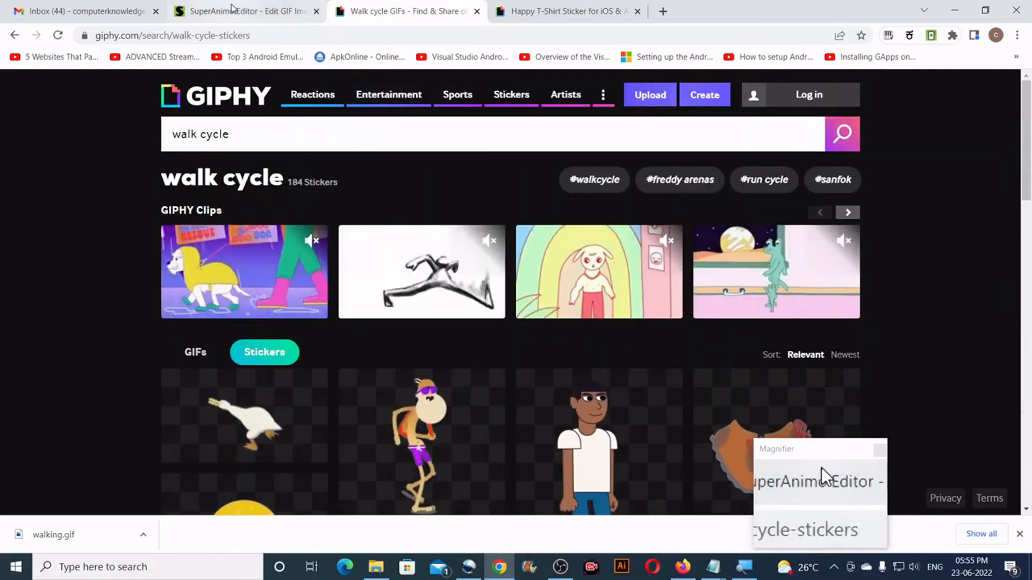
Switch to the SuperAnimo editor, upload the downloaded walking.gif onto the forest canvas and position the man on the path
{"action": "left_click", "coordinate": [236, 11]}
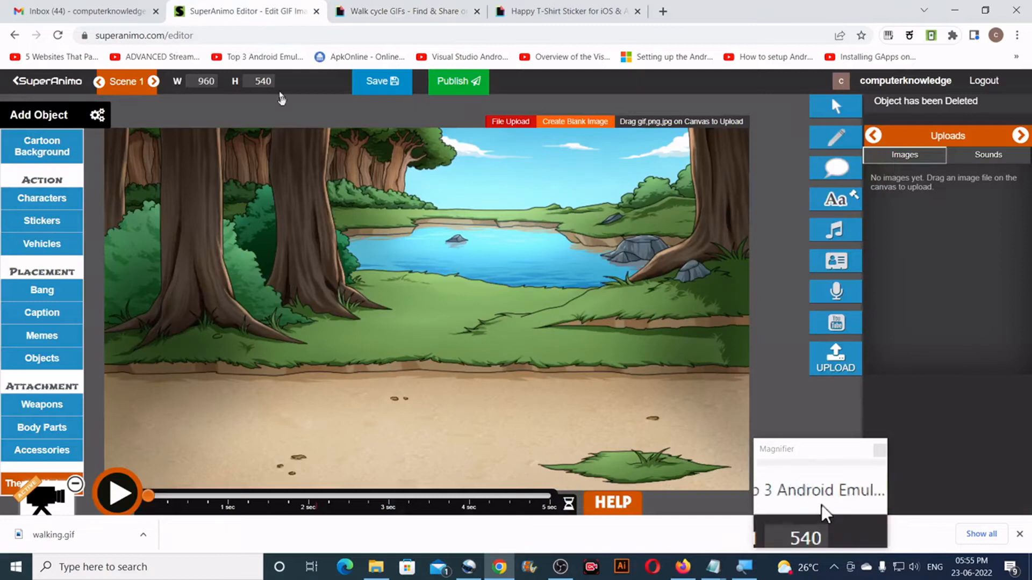
{"action": "left_click_drag", "start_coordinate": [53, 534], "coordinate": [820, 366]}
{"action": "left_click_drag", "start_coordinate": [52, 538], "coordinate": [310, 278]}
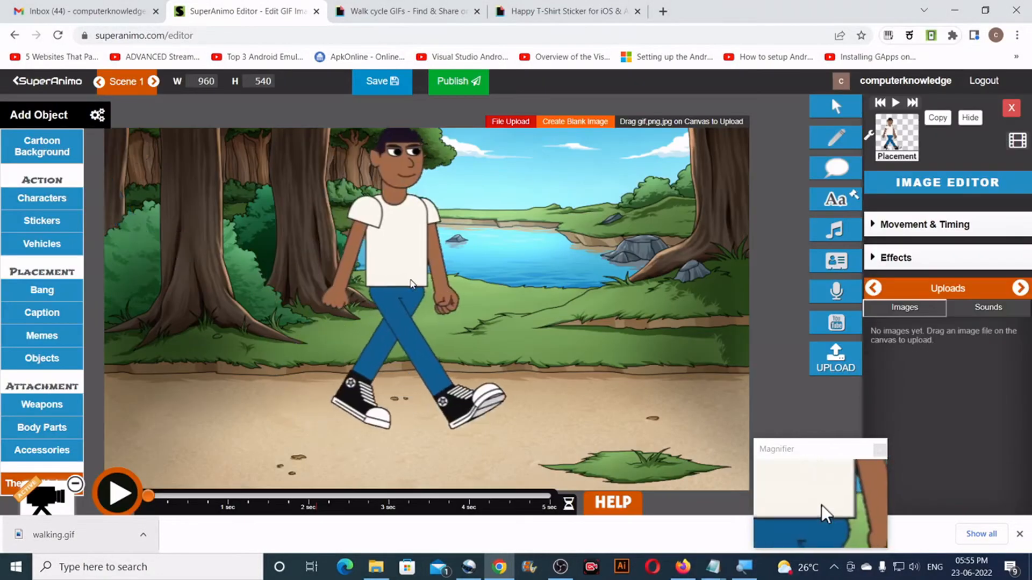
{"action": "left_click_drag", "start_coordinate": [367, 280], "coordinate": [386, 302]}
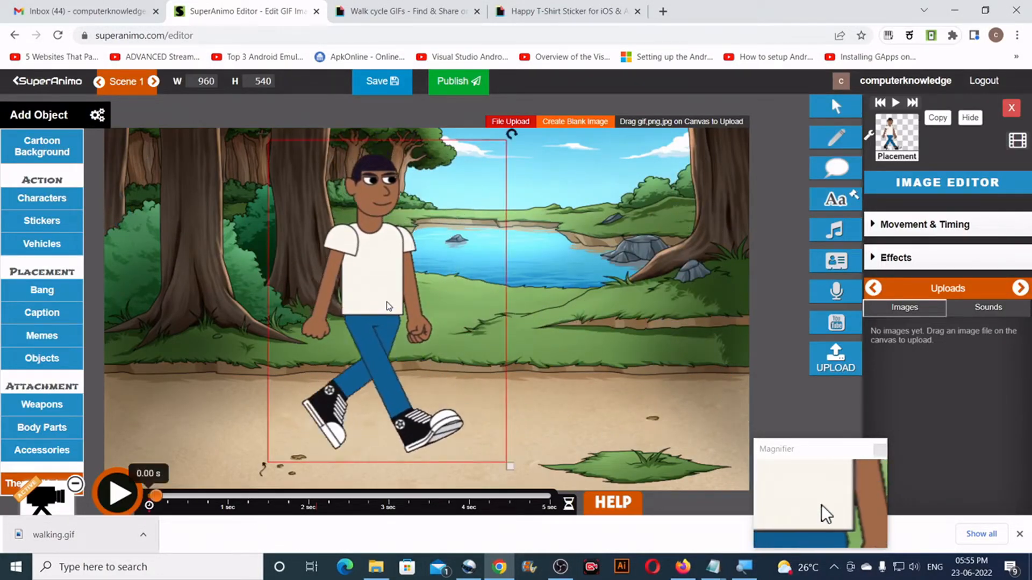
Delete the placed walking man from the scene and set the uploaded GIF's object type to Action
{"action": "left_click", "coordinate": [1011, 109]}
{"action": "left_click", "coordinate": [547, 159]}
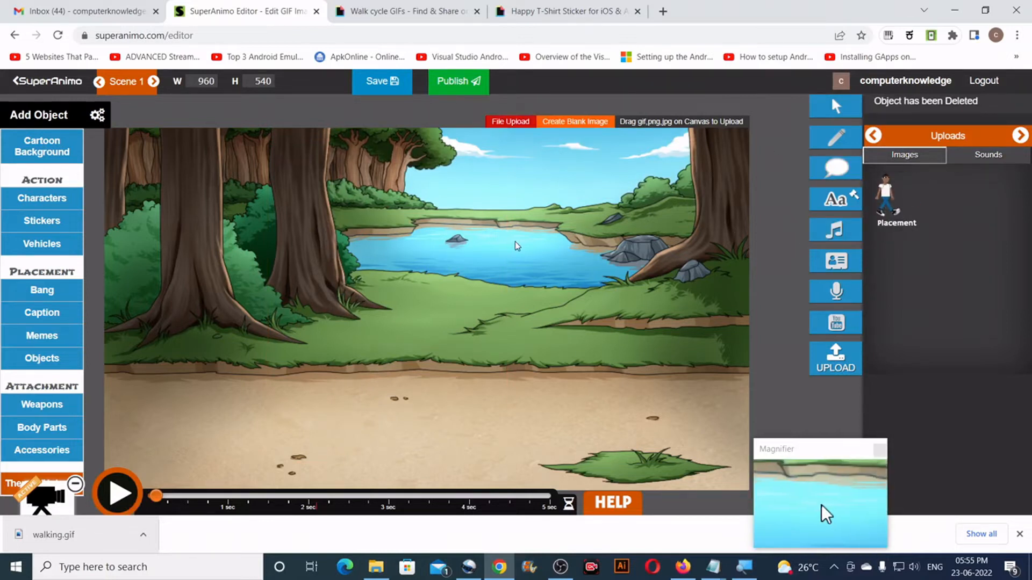
{"action": "mouse_move", "coordinate": [910, 171]}
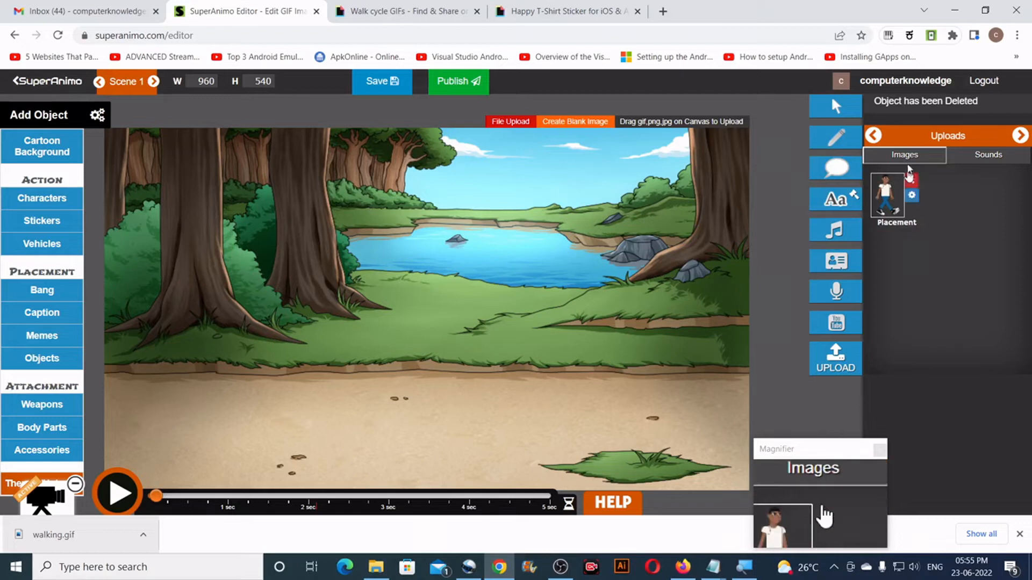
{"action": "left_click", "coordinate": [913, 197]}
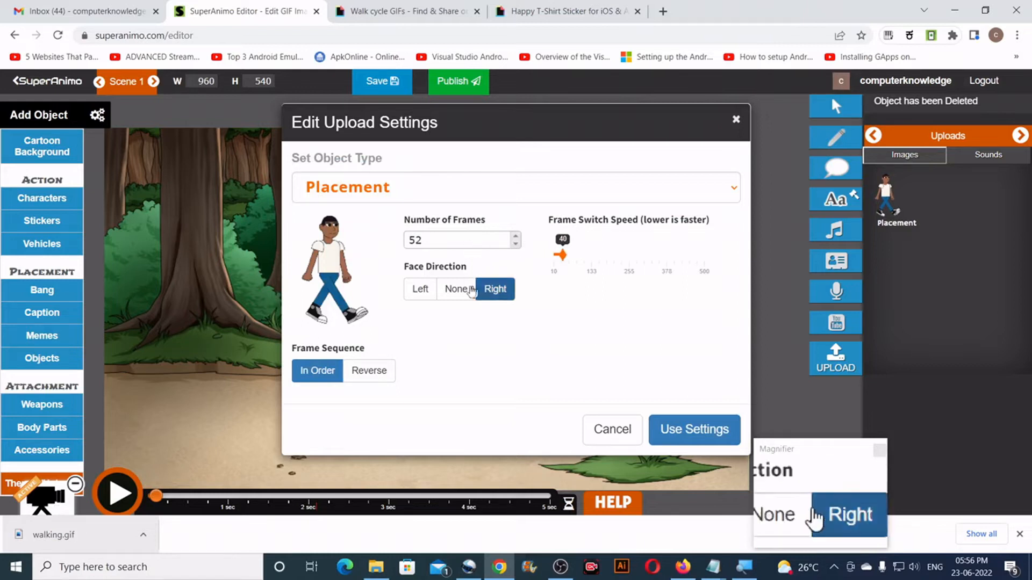
{"action": "left_click", "coordinate": [392, 189]}
{"action": "left_click", "coordinate": [338, 216]}
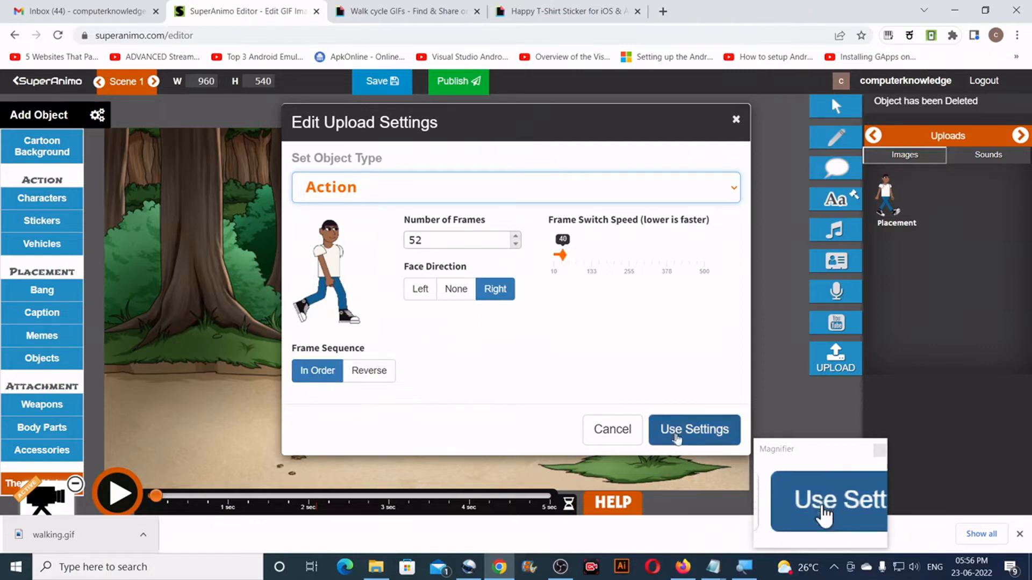
{"action": "left_click", "coordinate": [695, 434]}
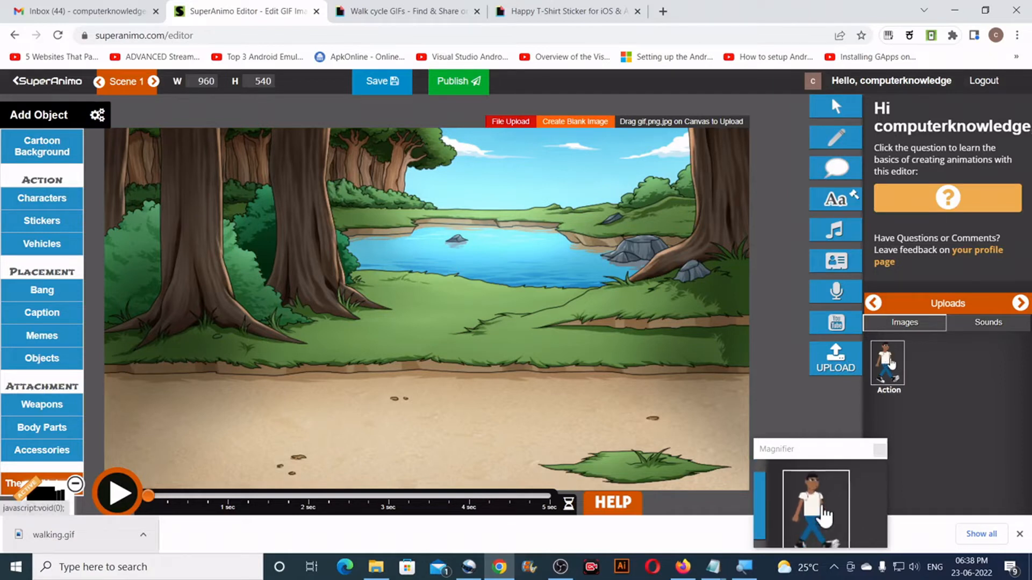
Place the uploaded walking man at the scene's left edge, record his walk past the right edge, and review it
{"action": "left_click_drag", "start_coordinate": [591, 332], "coordinate": [106, 349]}
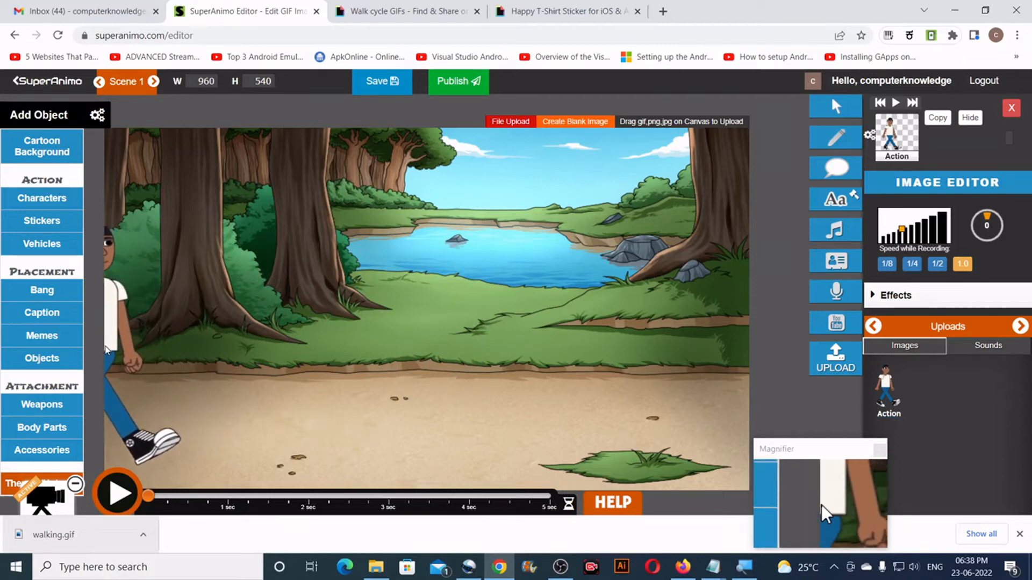
{"action": "left_click_drag", "start_coordinate": [106, 349], "coordinate": [782, 339]}
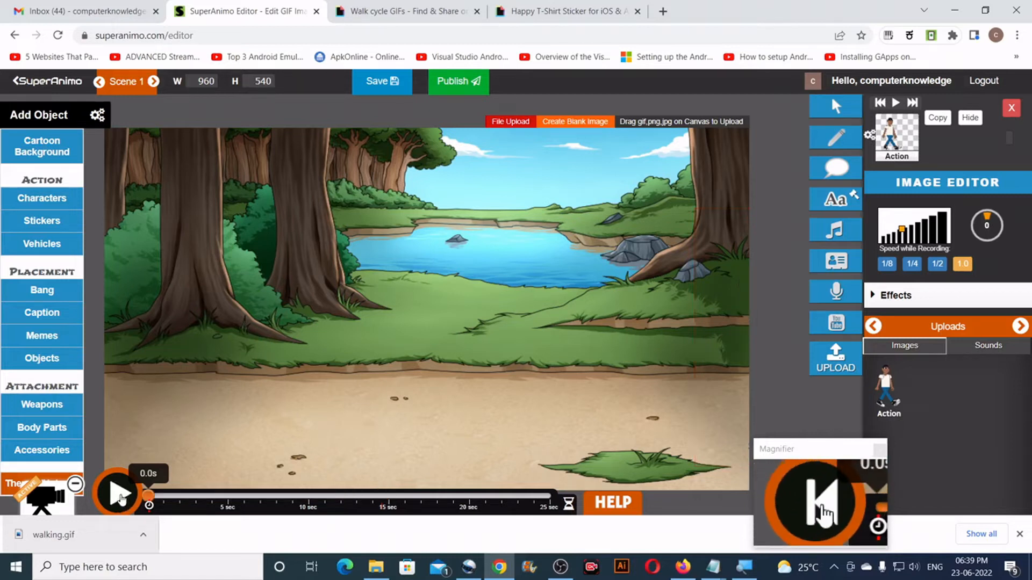
{"action": "left_click", "coordinate": [120, 497]}
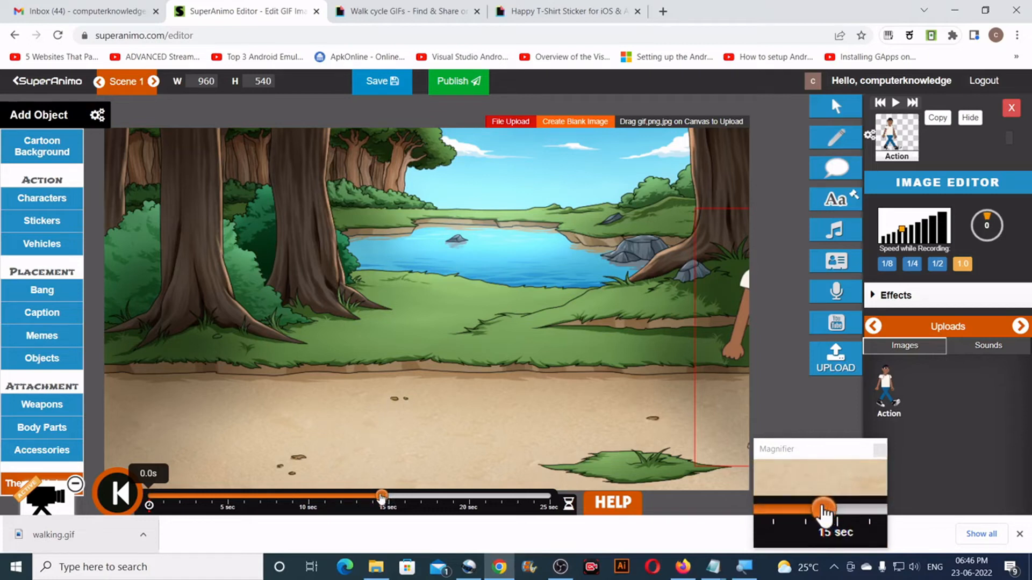
{"action": "left_click_drag", "start_coordinate": [229, 503], "coordinate": [138, 504]}
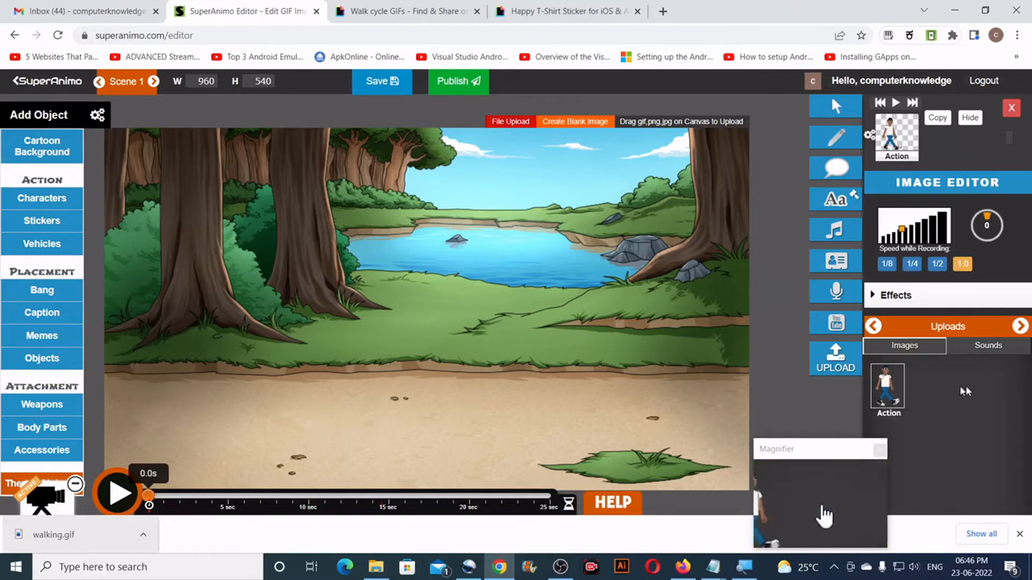
Add the uploaded walking man again, record his walk off the scene's right edge, and play back the animation
{"action": "left_click", "coordinate": [890, 394]}
{"action": "left_click_drag", "start_coordinate": [494, 335], "coordinate": [779, 328]}
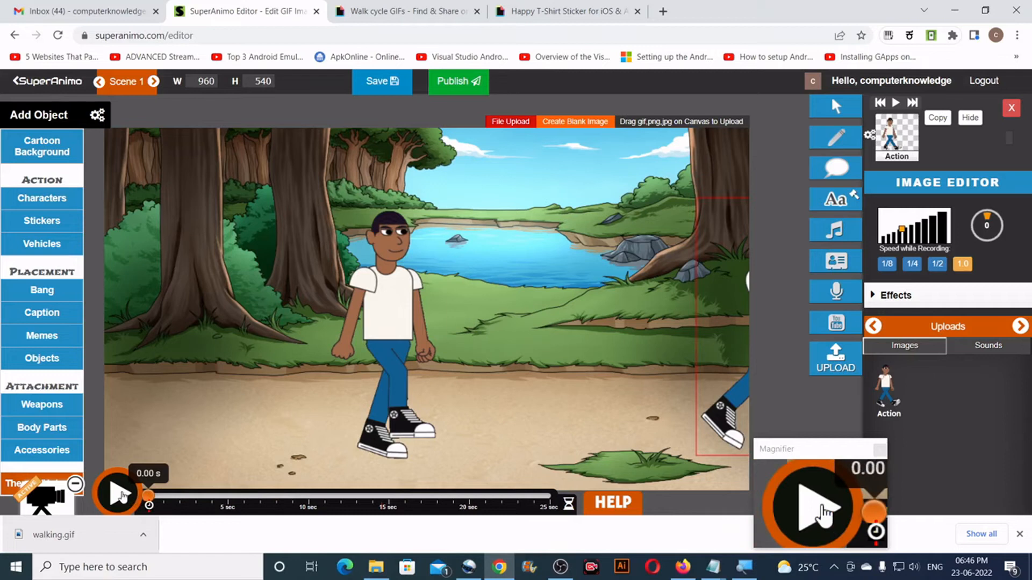
{"action": "left_click", "coordinate": [122, 495]}
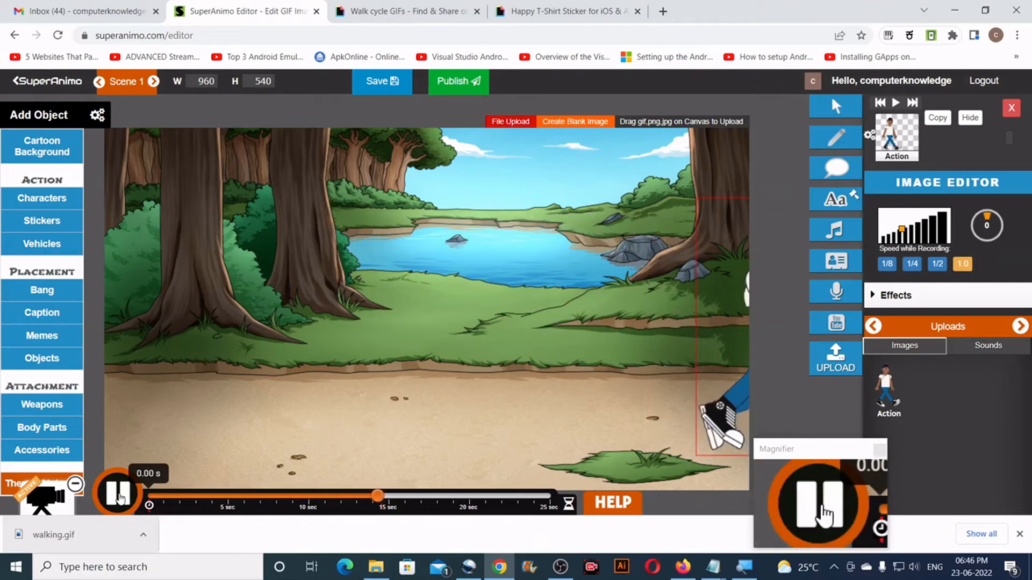
{"action": "left_click", "coordinate": [119, 497]}
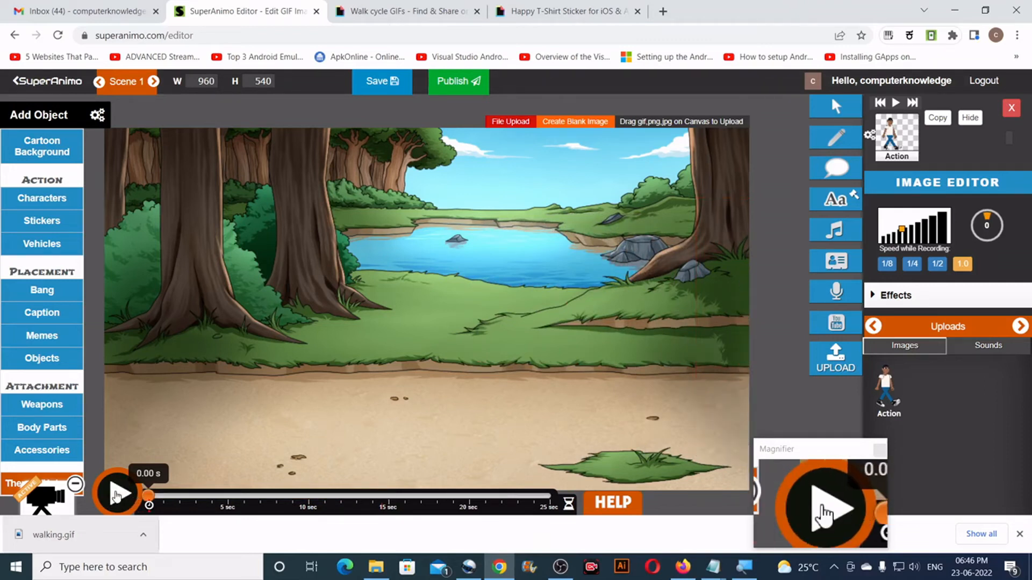
{"action": "left_click", "coordinate": [118, 495]}
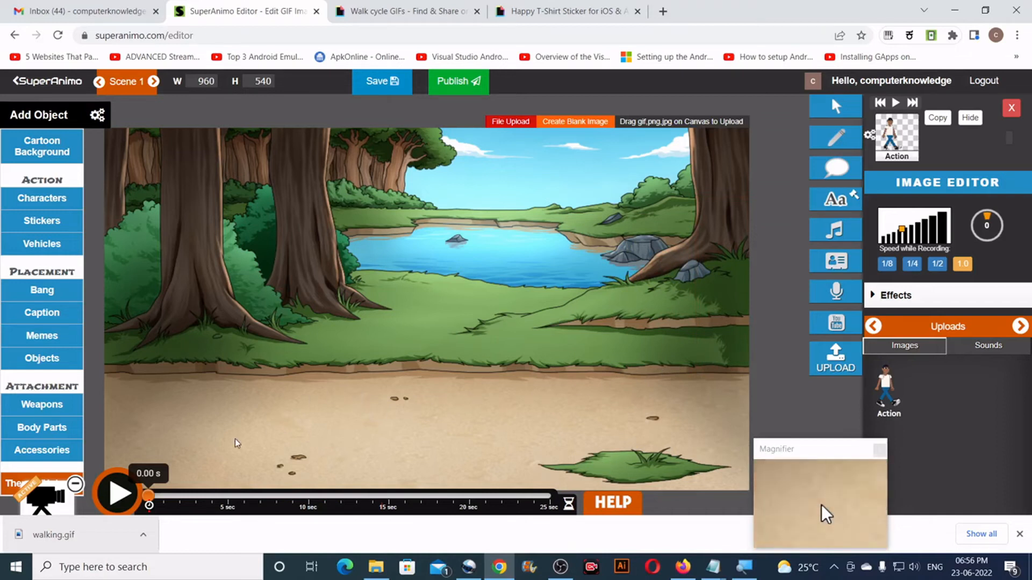
{"action": "left_click", "coordinate": [118, 494]}
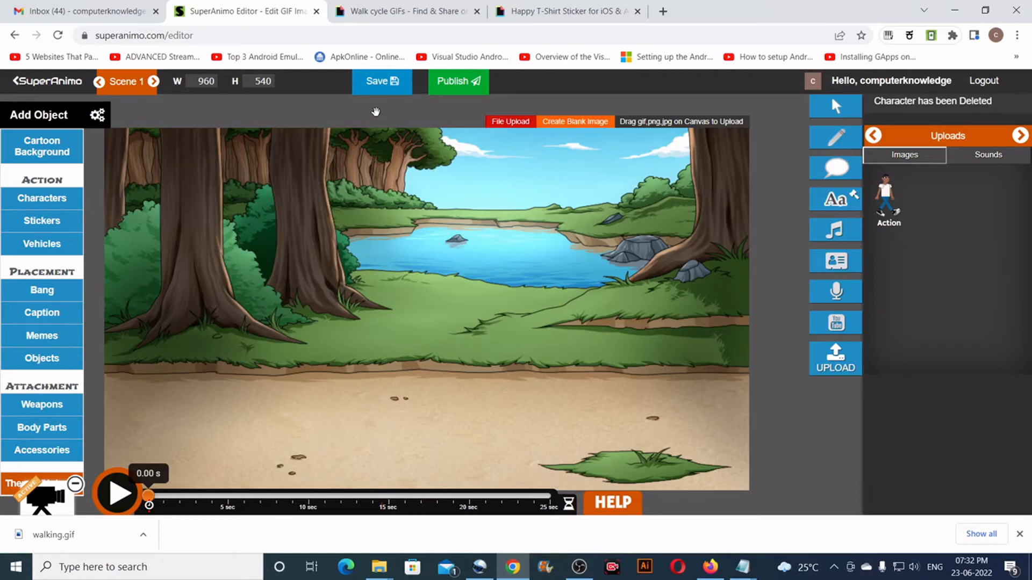
Save the animation and name it "Simple Walk Cycle Animation" for publishing
{"action": "left_click", "coordinate": [375, 87]}
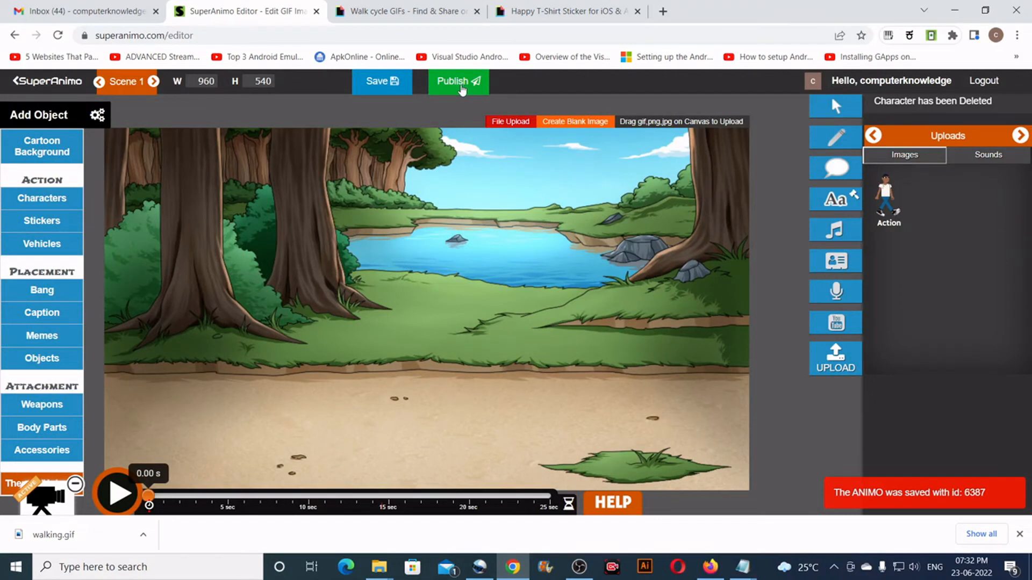
{"action": "left_click", "coordinate": [461, 89]}
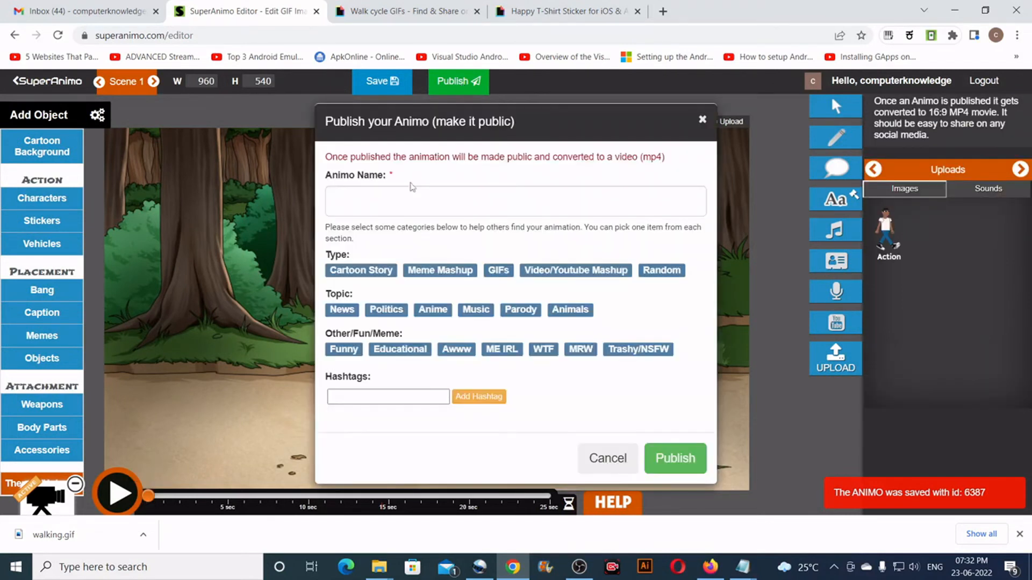
{"action": "left_click", "coordinate": [408, 200]}
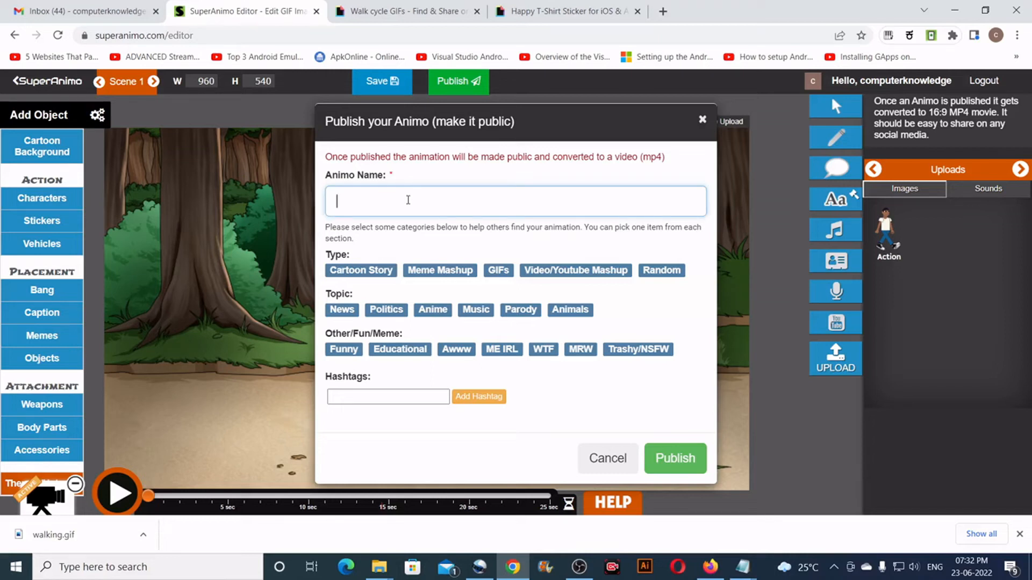
{"action": "type", "text": "Simple Walk Cycle Animation"}
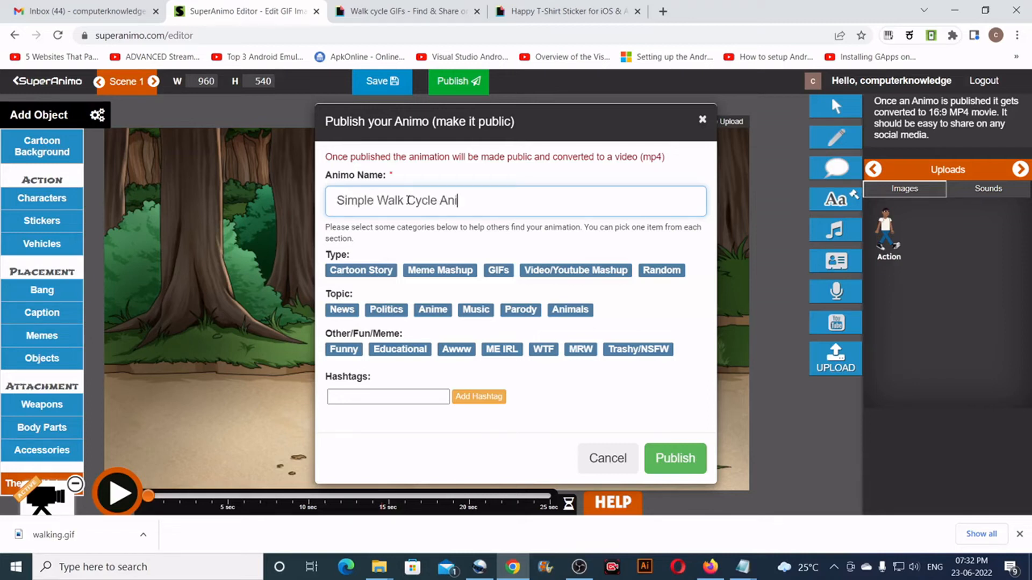
Categorize the animation with the type Cartoon Story and the additional category Educational
{"action": "left_click", "coordinate": [356, 273]}
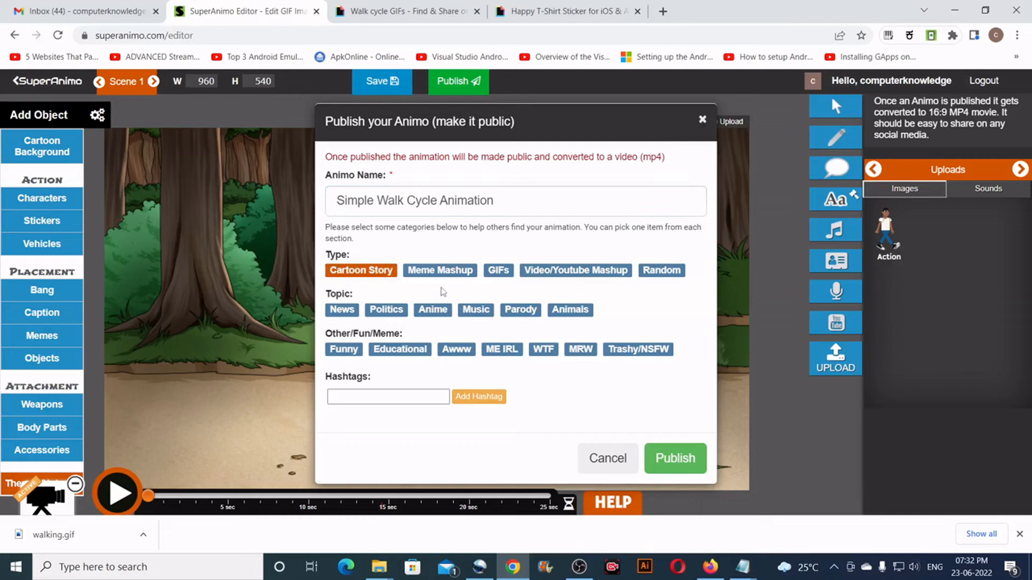
{"action": "left_click", "coordinate": [408, 201]}
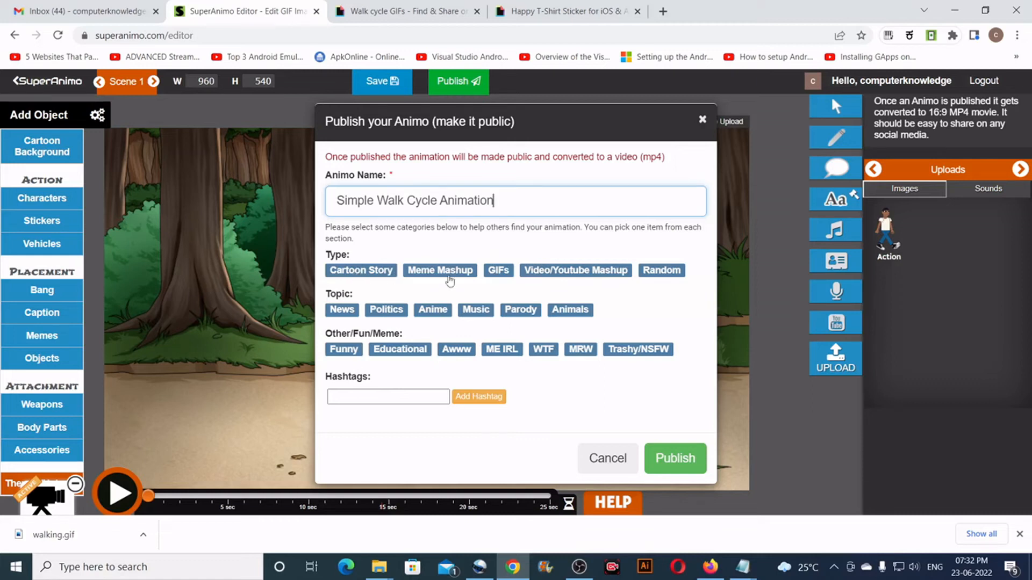
{"action": "left_click", "coordinate": [354, 274]}
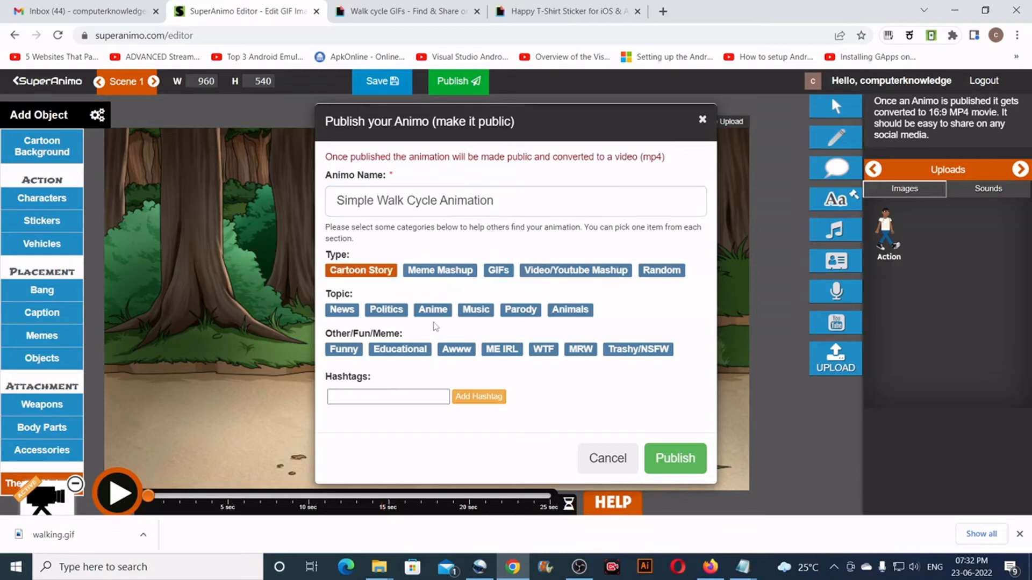
{"action": "left_click", "coordinate": [585, 273]}
{"action": "left_click", "coordinate": [384, 276]}
{"action": "left_click", "coordinate": [397, 351]}
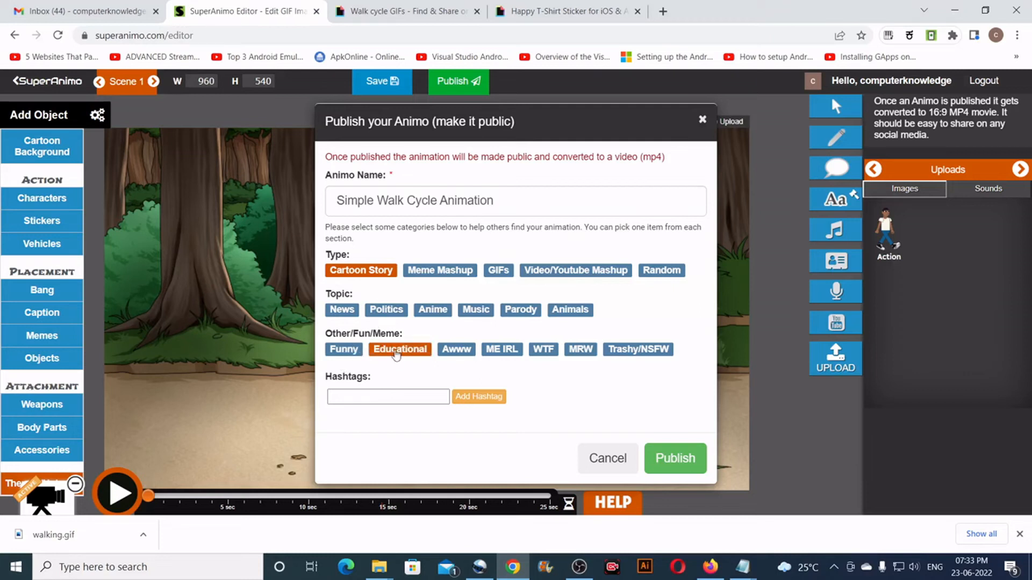
Add the hashtag "simple animation" and publish the animation
{"action": "left_click", "coordinate": [401, 397]}
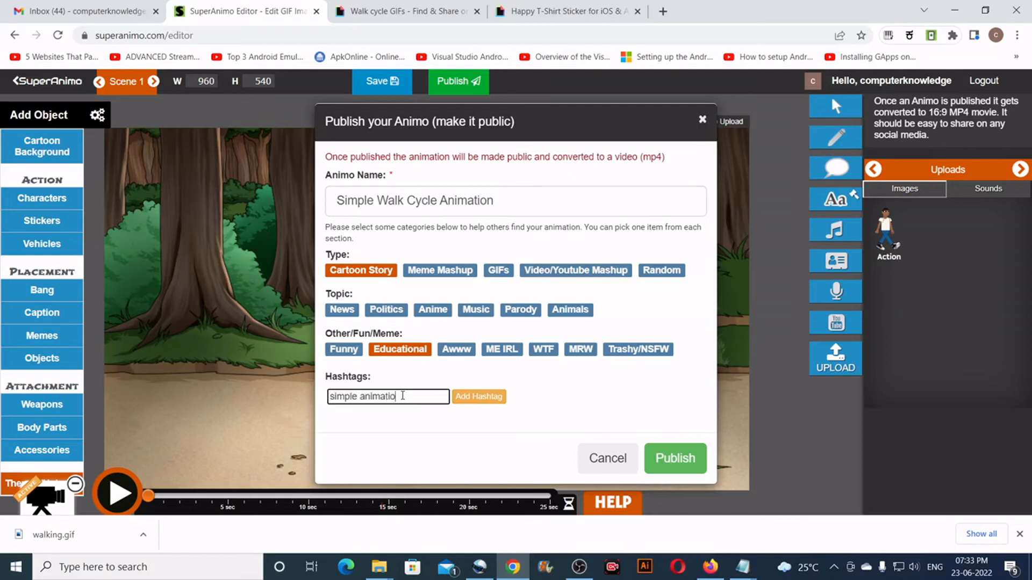
{"action": "left_click", "coordinate": [477, 402]}
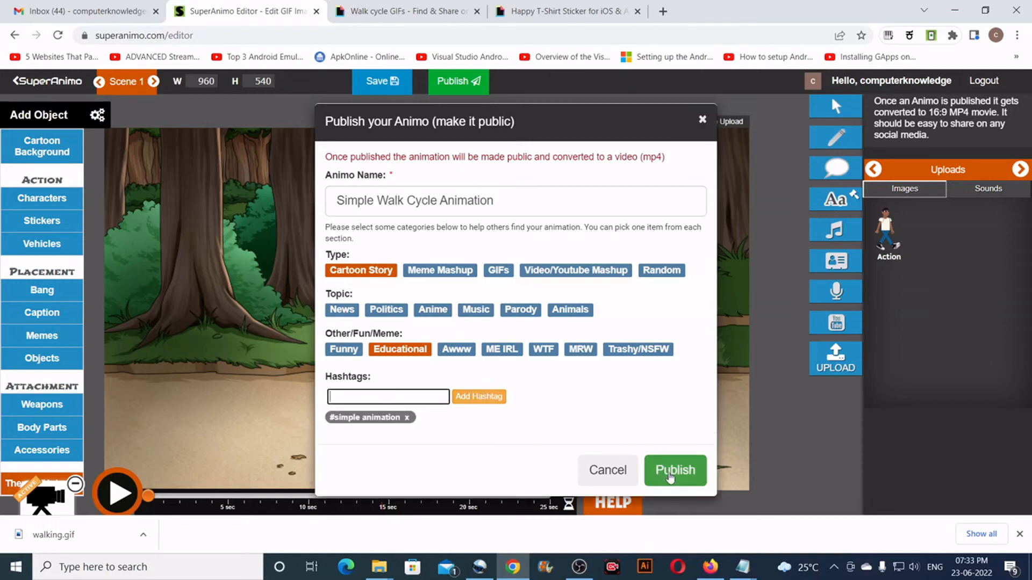
{"action": "left_click", "coordinate": [671, 476]}
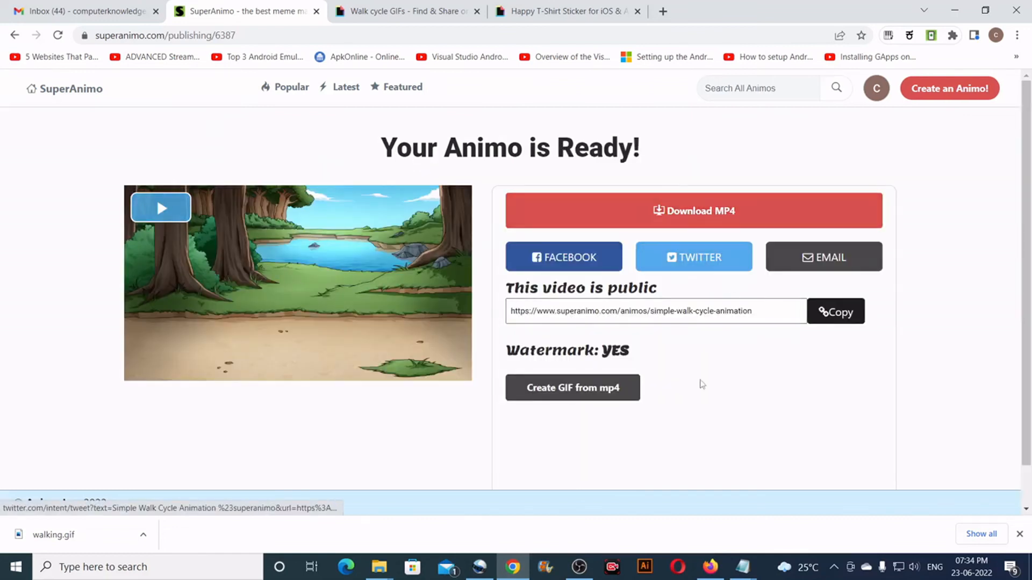
{"action": "left_click", "coordinate": [579, 567]}
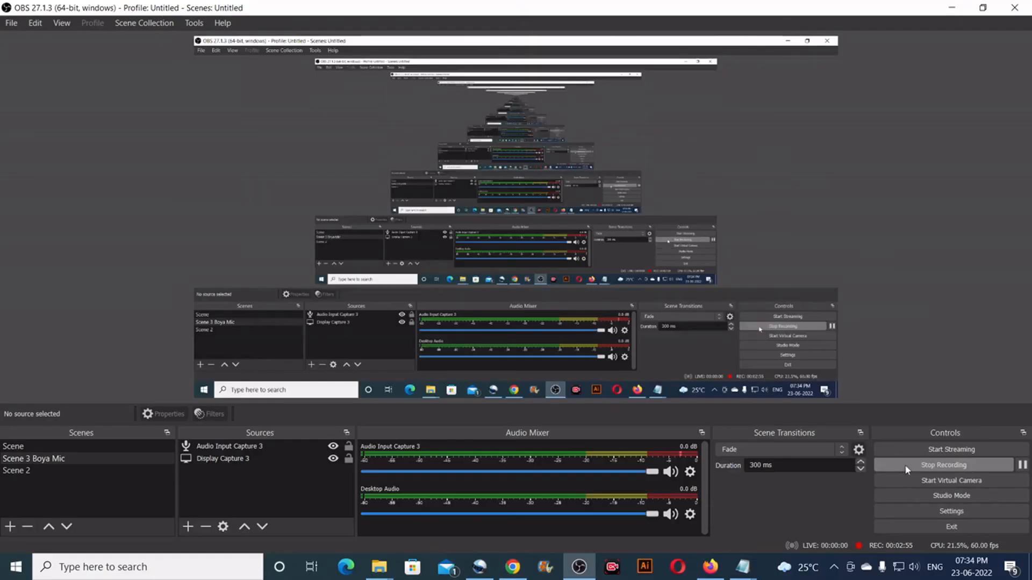
{"action": "left_click", "coordinate": [904, 464]}
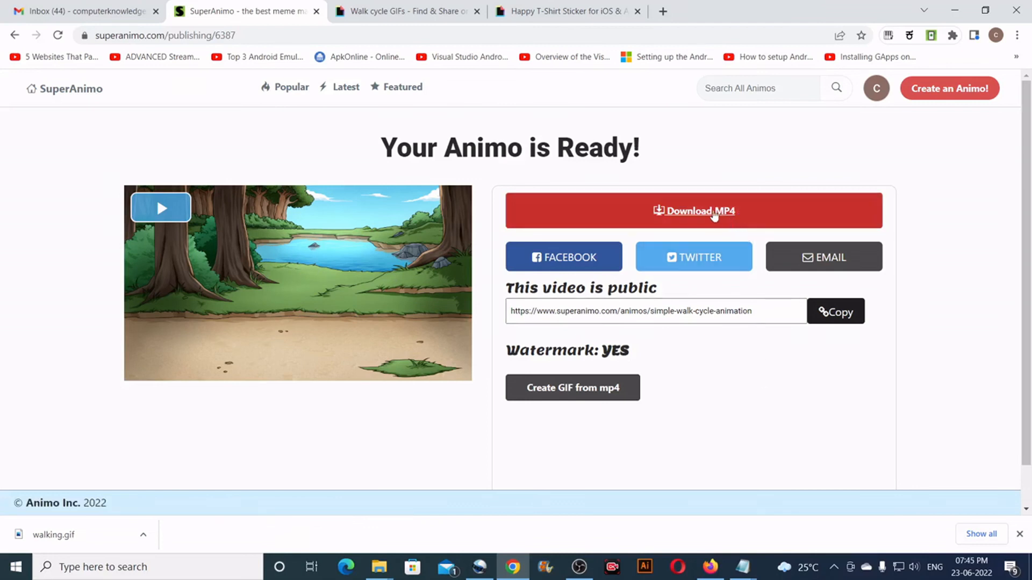
Download the published walk cycle animation as an MP4 file
{"action": "left_click", "coordinate": [712, 215]}
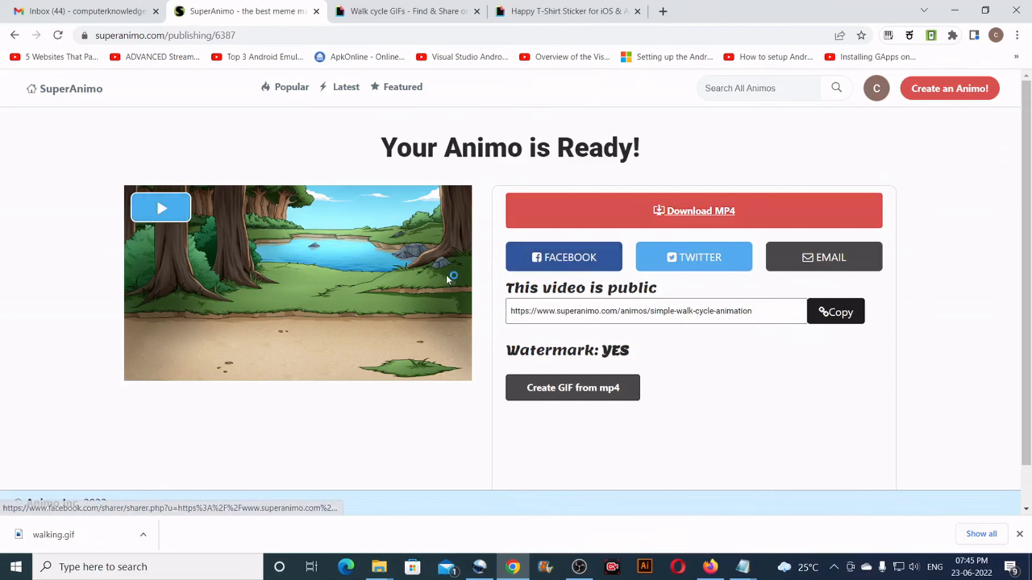
{"action": "left_click", "coordinate": [345, 304]}
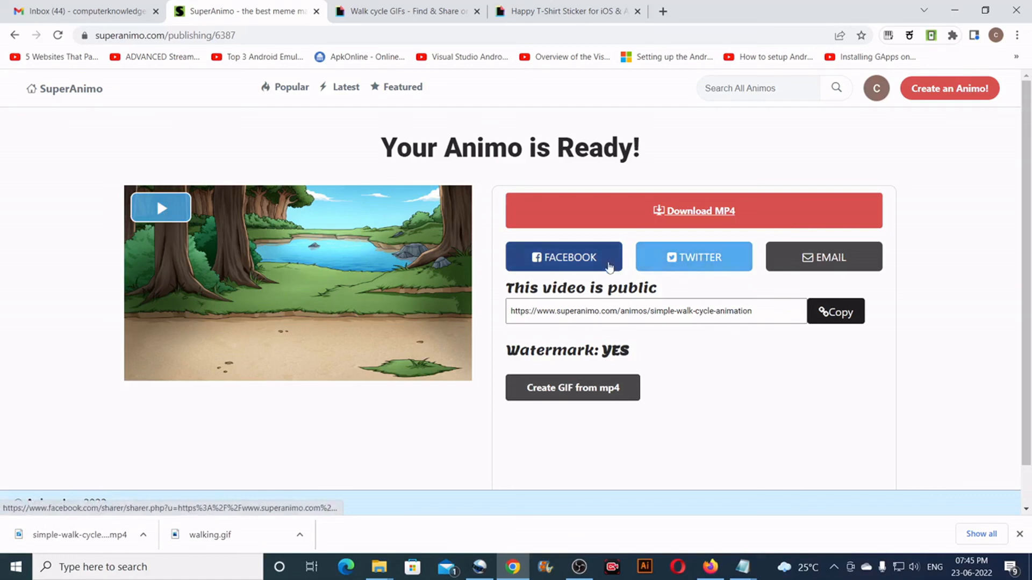
Copy the published animation's public link and start creating a GIF from the MP4
{"action": "left_click_drag", "start_coordinate": [512, 315], "coordinate": [762, 312]}
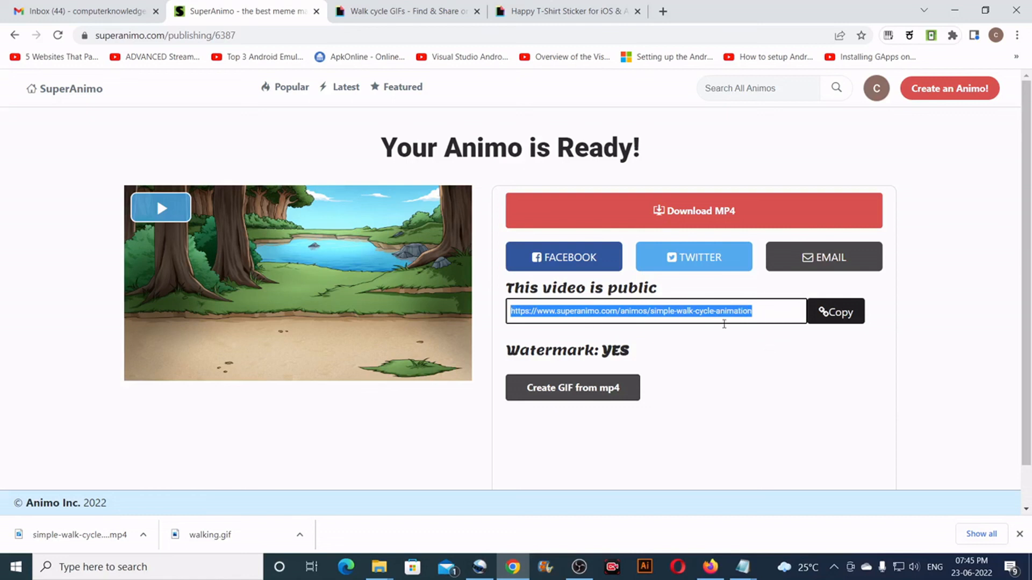
{"action": "left_click", "coordinate": [822, 315]}
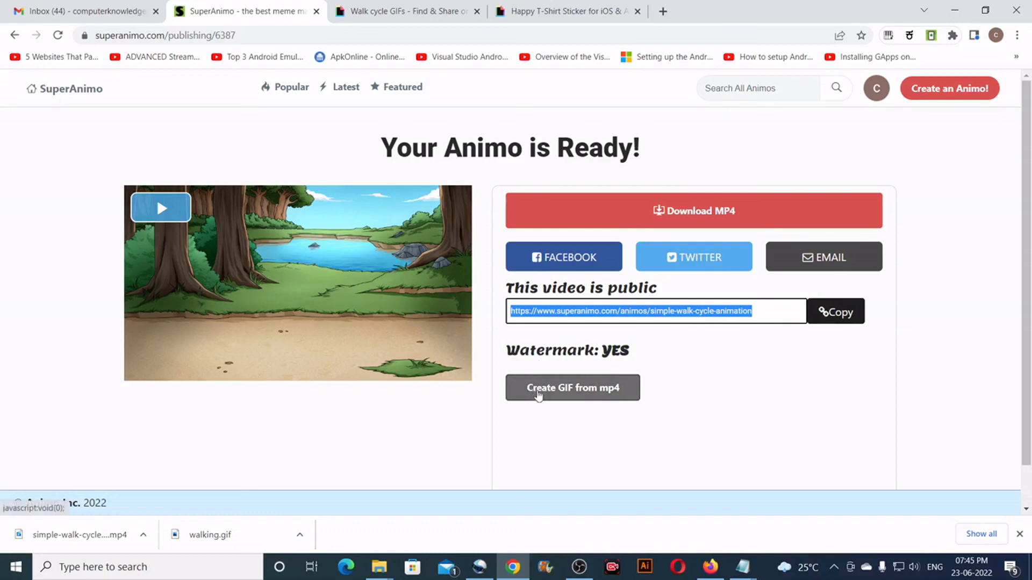
{"action": "left_click", "coordinate": [543, 393]}
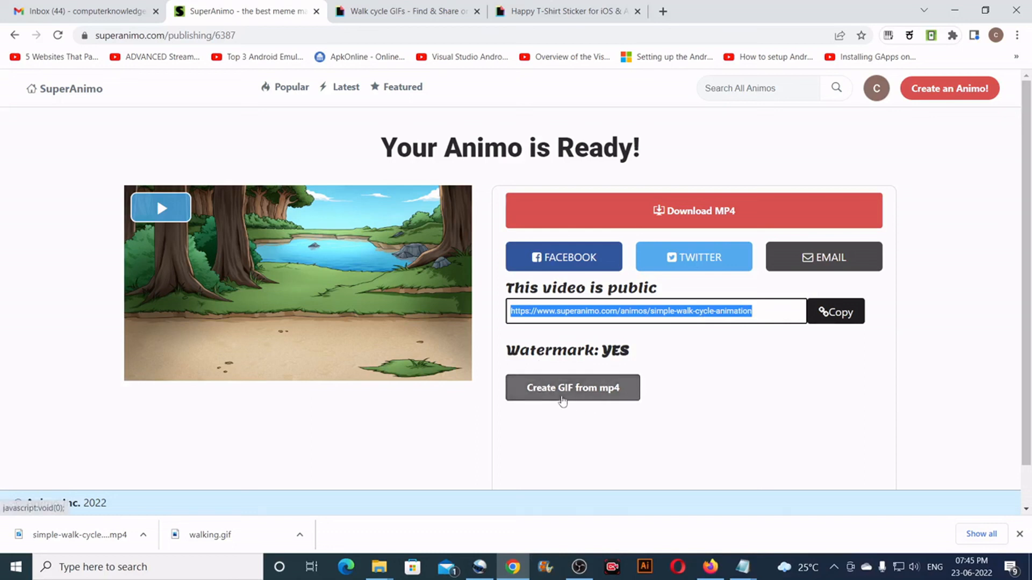